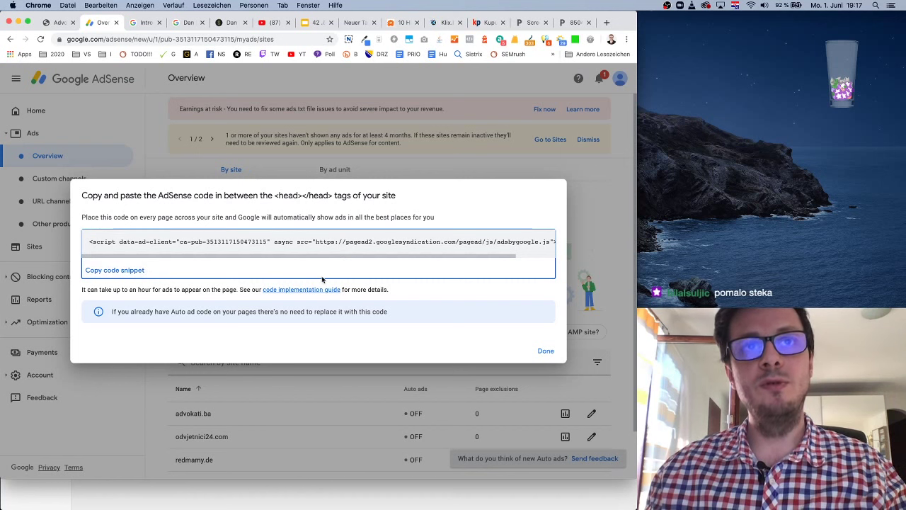
- Review the instruction to place the AdSense code between the <head></head> tags and close the code dialog
{"action": "left_click_drag", "start_coordinate": [304, 197], "coordinate": [247, 199]}
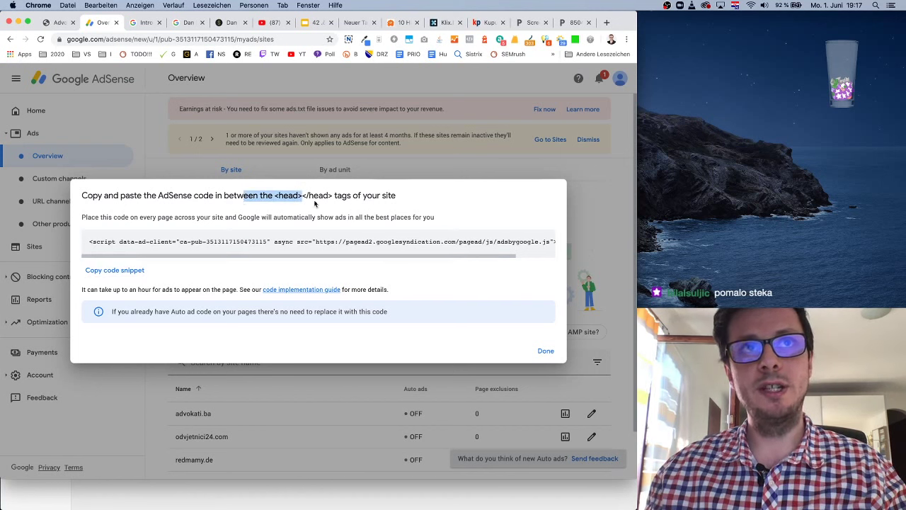
{"action": "left_click_drag", "start_coordinate": [334, 198], "coordinate": [277, 201]}
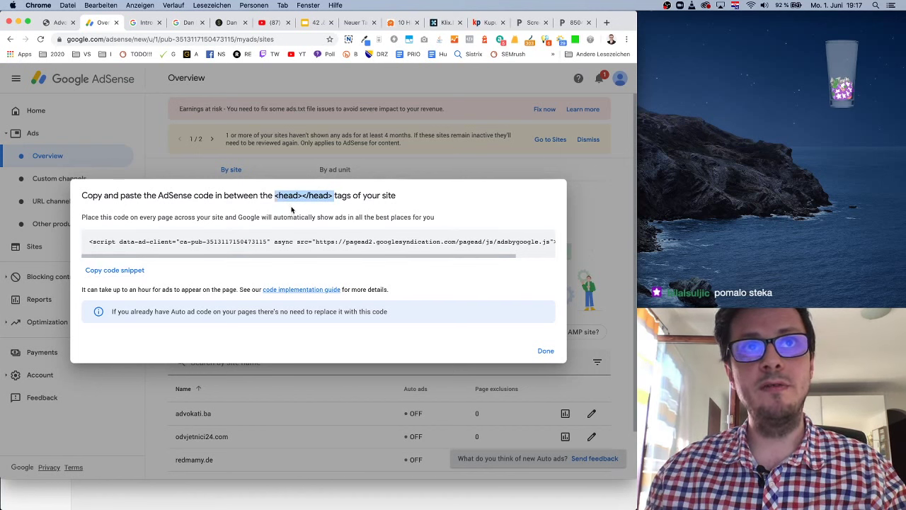
{"action": "left_click", "coordinate": [293, 209]}
{"action": "left_click", "coordinate": [546, 351]}
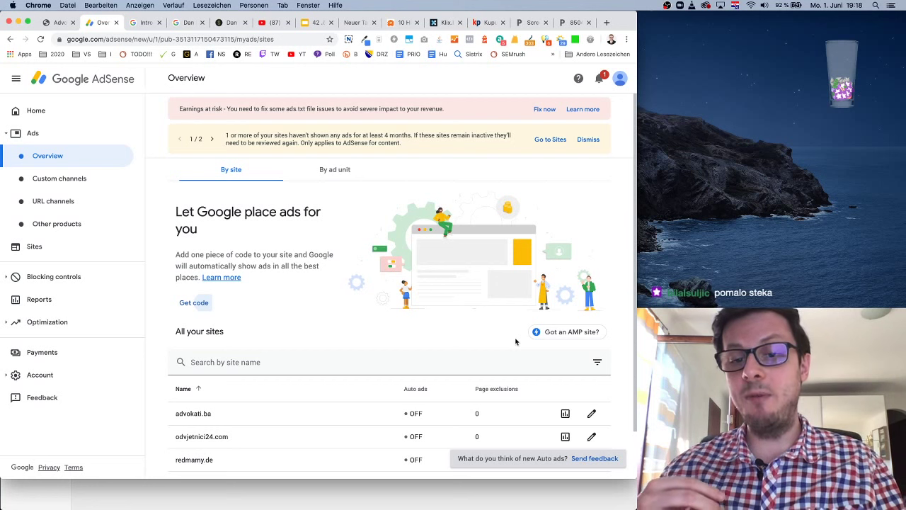
- Open the optimization opportunities, then switch to Preview and view the screenshot of the ad group's placement targeting
{"action": "left_click", "coordinate": [57, 322]}
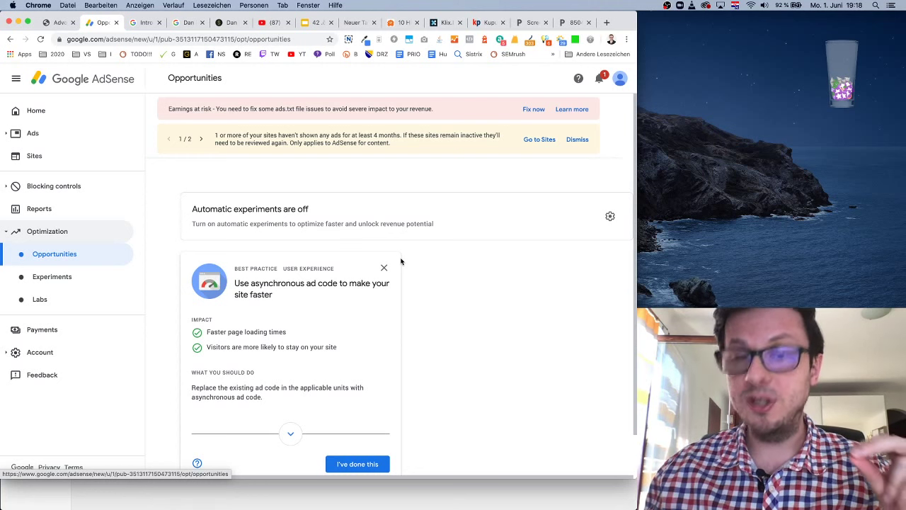
{"action": "left_click", "coordinate": [462, 500]}
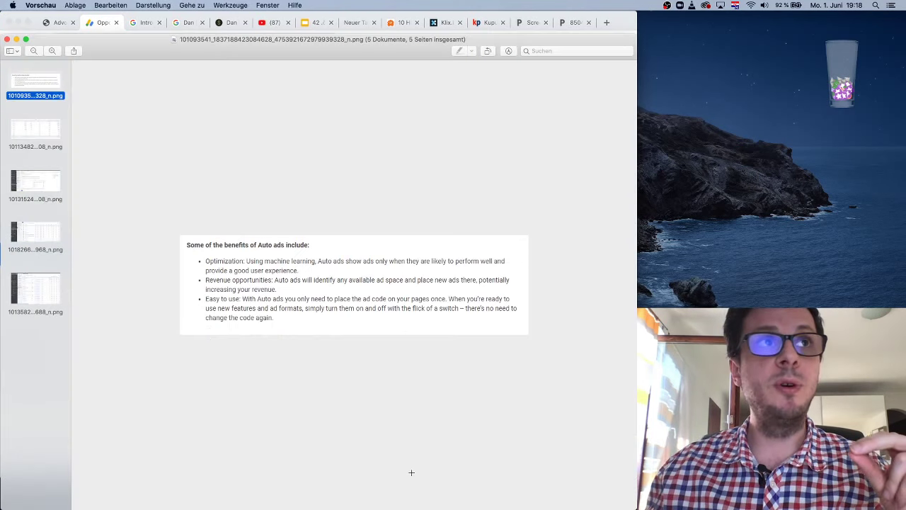
{"action": "left_click", "coordinate": [43, 181]}
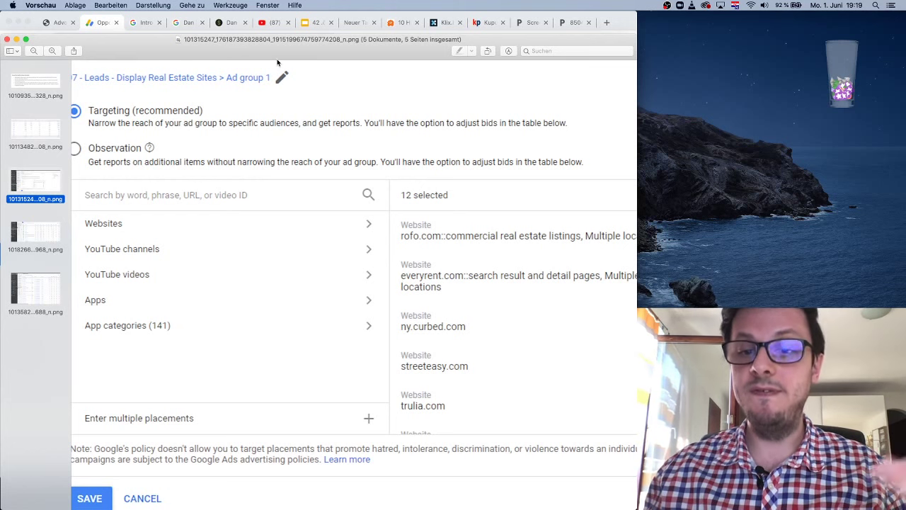
- Return to AdSense in Chrome and review the Sites page, including the ads.txt notice and the advokati.ba entry
{"action": "left_click", "coordinate": [103, 23]}
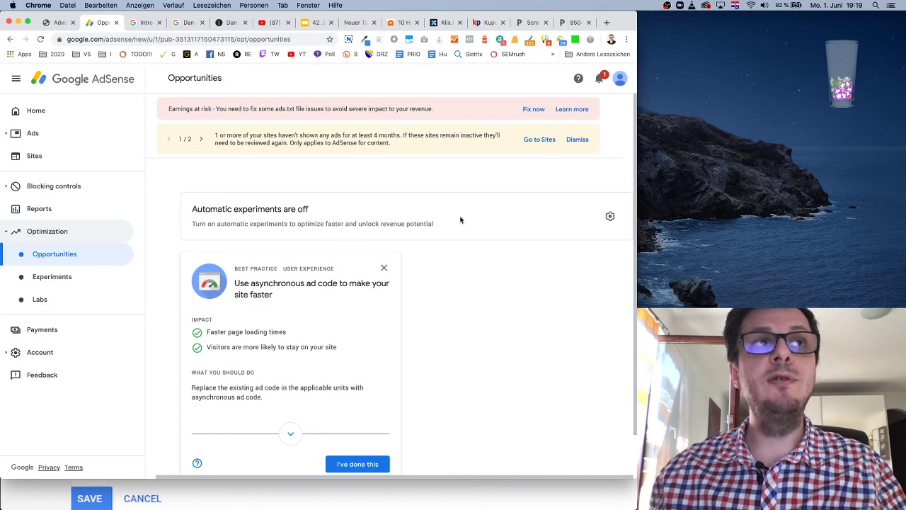
{"action": "left_click", "coordinate": [60, 157]}
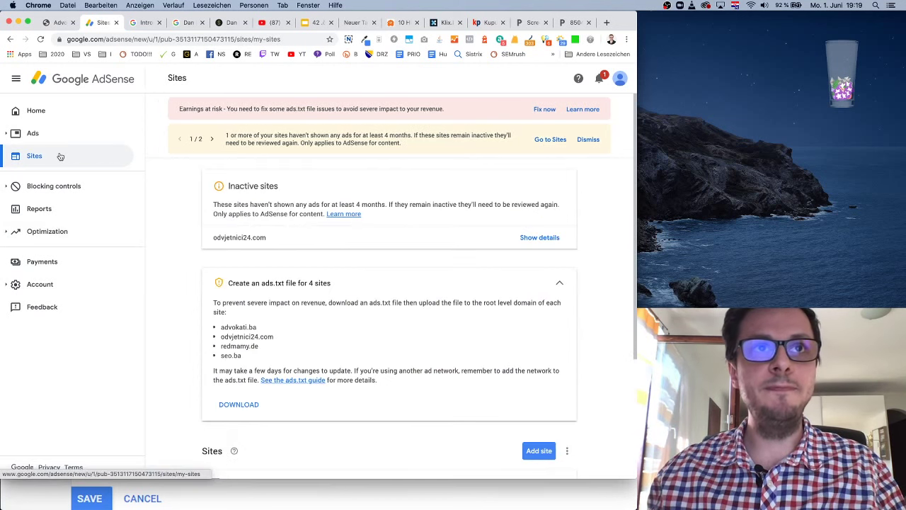
{"action": "scroll", "coordinate": [237, 192], "scroll_direction": "down", "scroll_amount": 5}
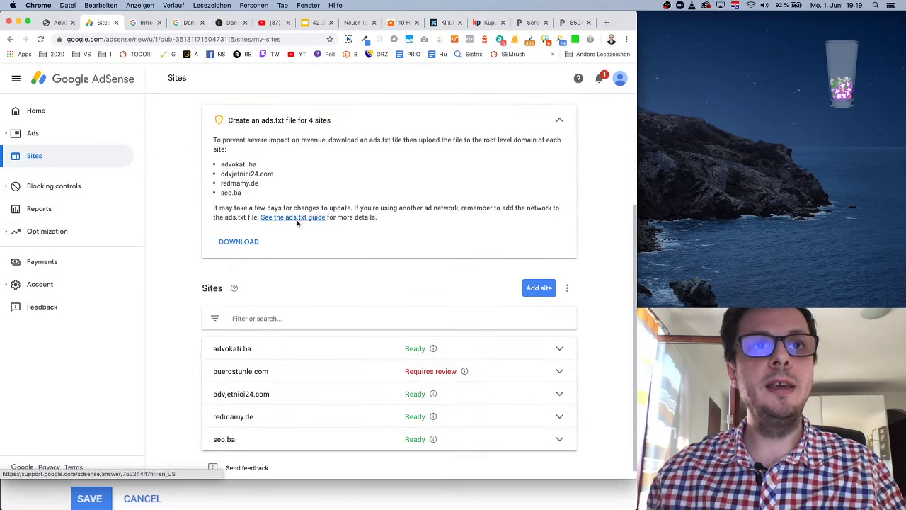
{"action": "scroll", "coordinate": [389, 280], "scroll_direction": "up", "scroll_amount": 5}
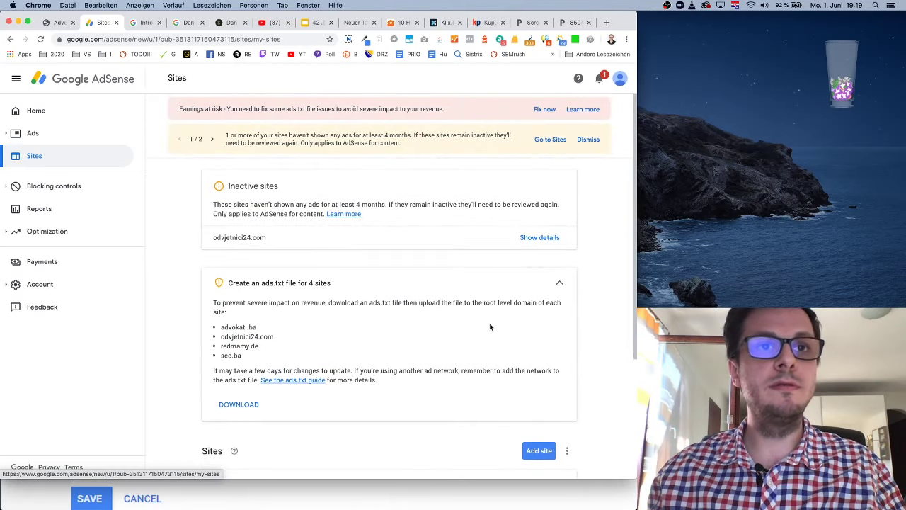
{"action": "scroll", "coordinate": [490, 327], "scroll_direction": "down", "scroll_amount": 5}
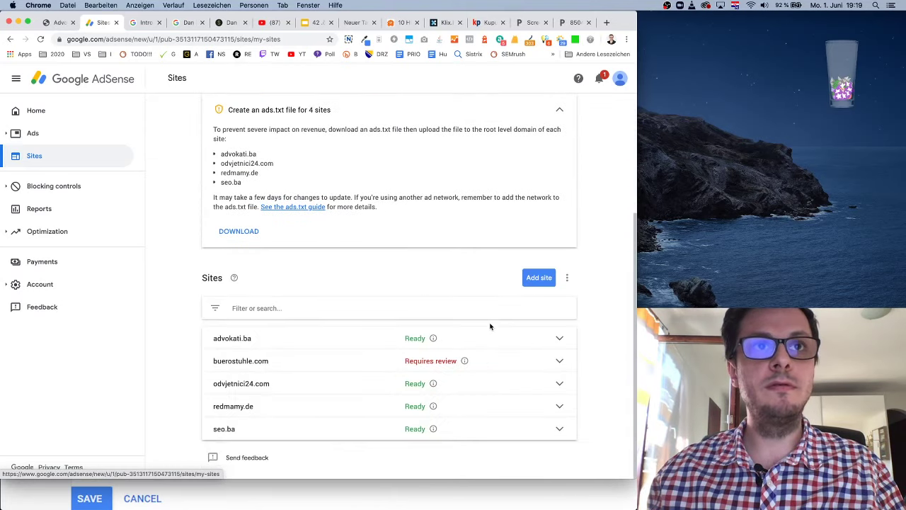
{"action": "left_click", "coordinate": [272, 335]}
{"action": "left_click", "coordinate": [290, 338]}
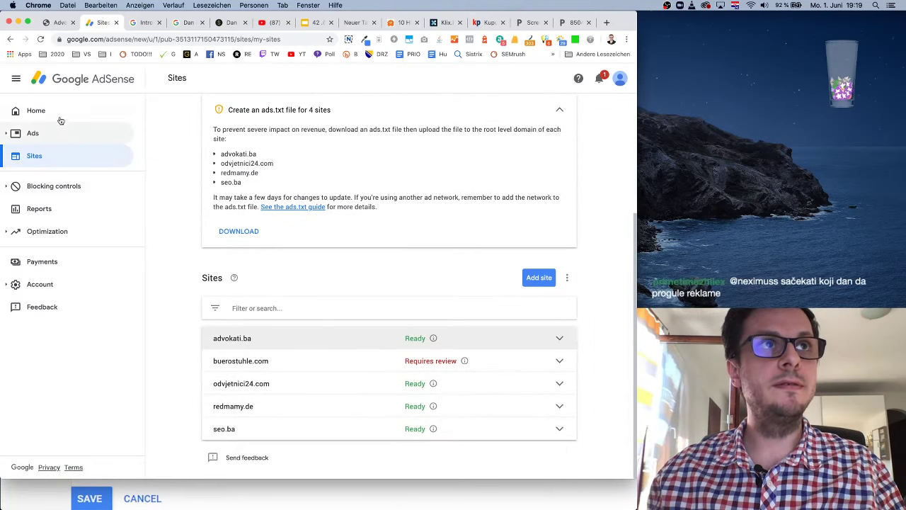
- Open the custom channels under Ads and bring up the form for a new custom channel
{"action": "left_click", "coordinate": [6, 135]}
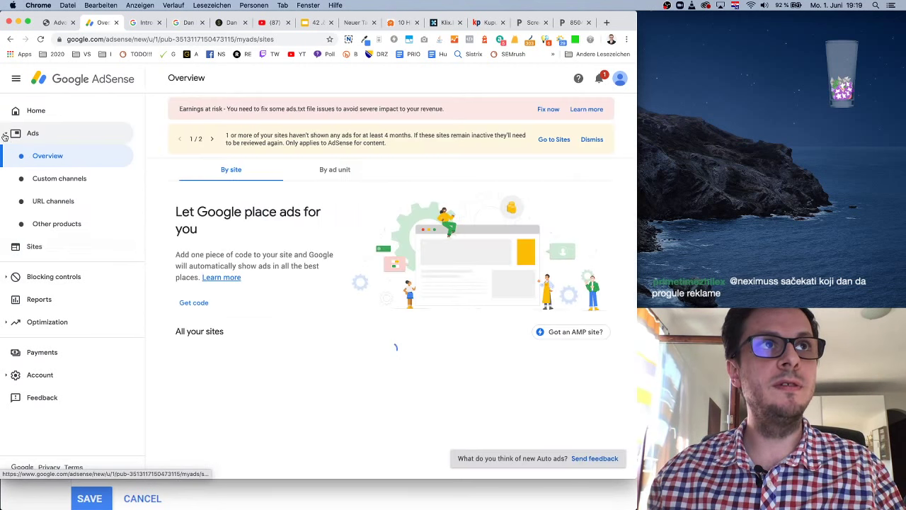
{"action": "left_click", "coordinate": [81, 178]}
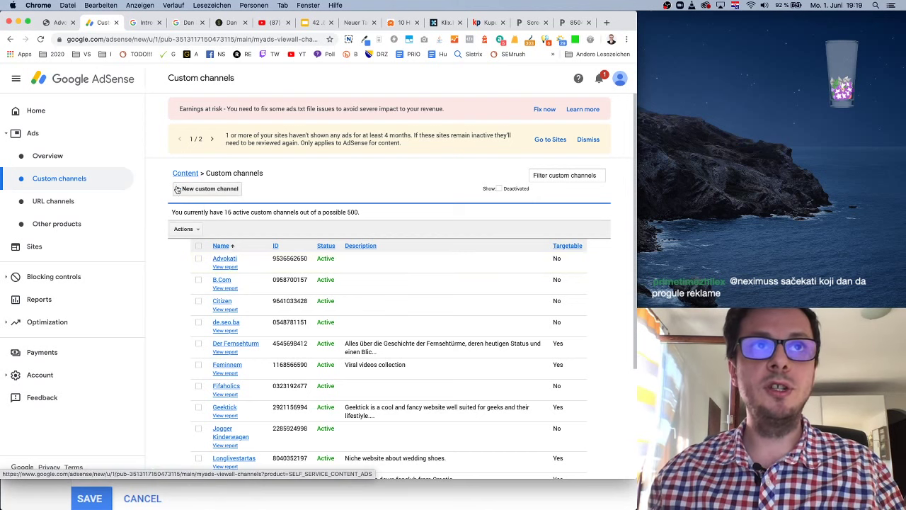
{"action": "left_click", "coordinate": [220, 189]}
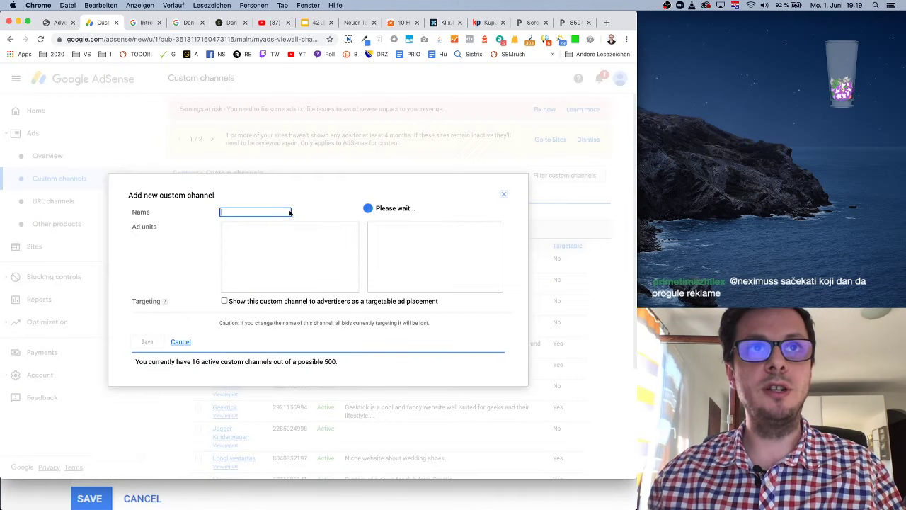
{"action": "left_click", "coordinate": [236, 203]}
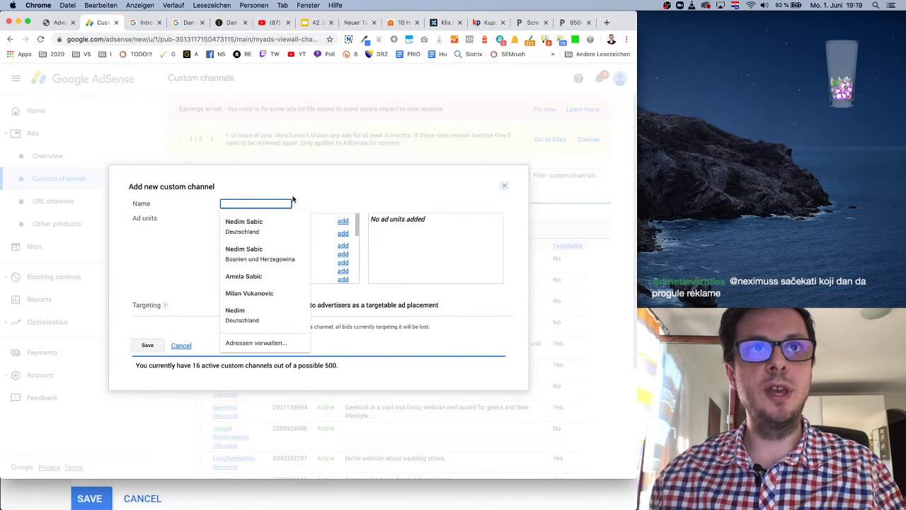
{"action": "left_click", "coordinate": [322, 196]}
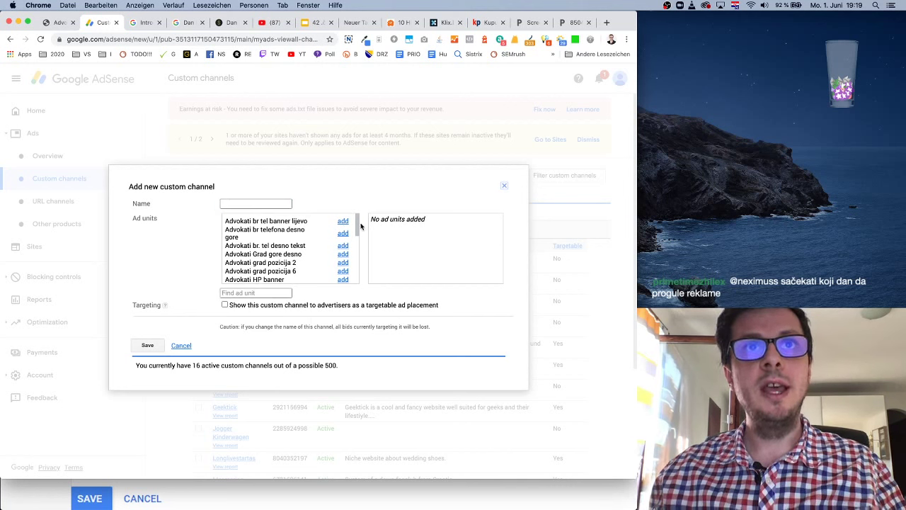
- Look through the ad units available for the new custom channel and its name field
{"action": "scroll", "coordinate": [358, 225], "scroll_direction": "down", "scroll_amount": 1}
{"action": "mouse_move", "coordinate": [357, 225]}
{"action": "left_mouse_down"}
{"action": "mouse_move", "coordinate": [356, 272]}
{"action": "mouse_move", "coordinate": [357, 217]}
{"action": "left_mouse_up"}
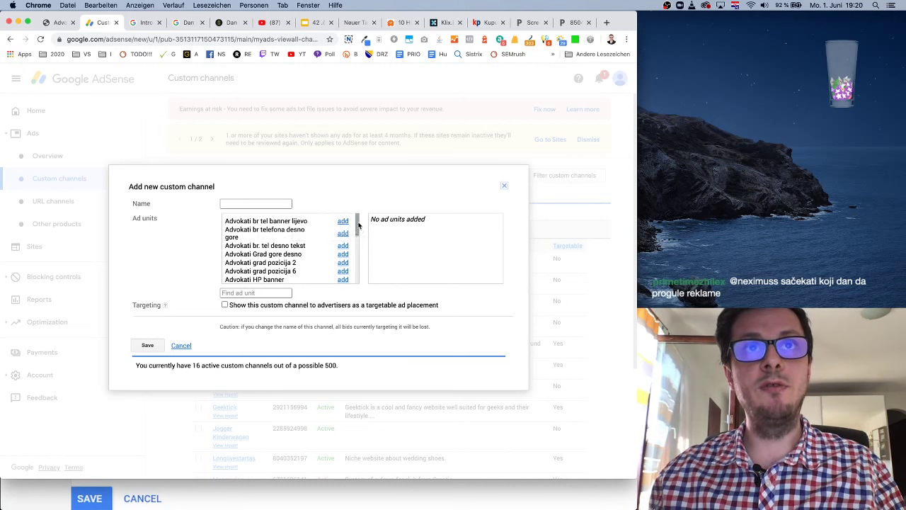
{"action": "mouse_move", "coordinate": [358, 225]}
{"action": "left_mouse_down"}
{"action": "mouse_move", "coordinate": [356, 273]}
{"action": "mouse_move", "coordinate": [357, 217]}
{"action": "left_mouse_up"}
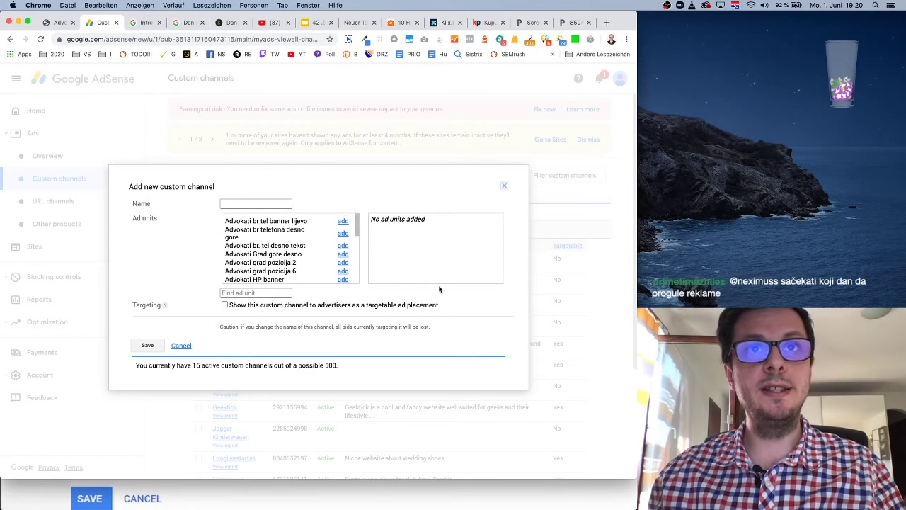
{"action": "left_click", "coordinate": [249, 202]}
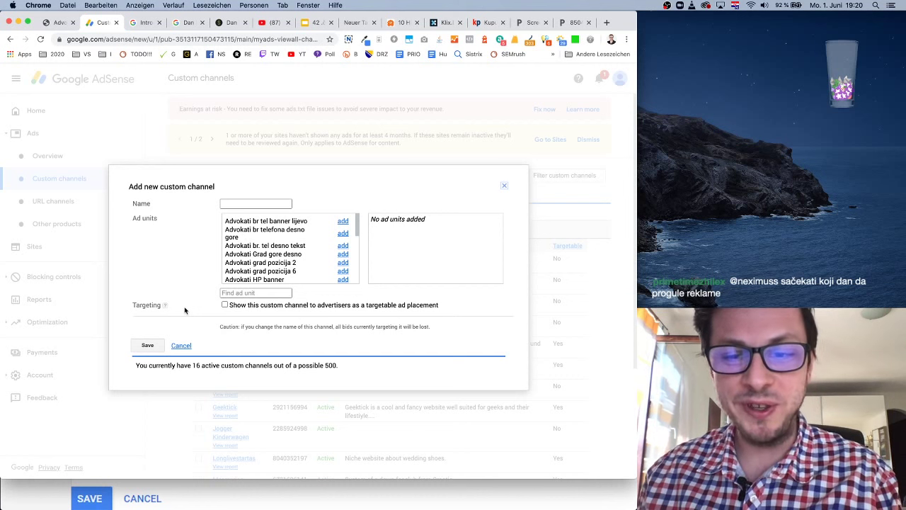
- Enable showing the new custom channel to advertisers as a targetable ad placement and examine the ad location options
{"action": "left_click", "coordinate": [225, 305]}
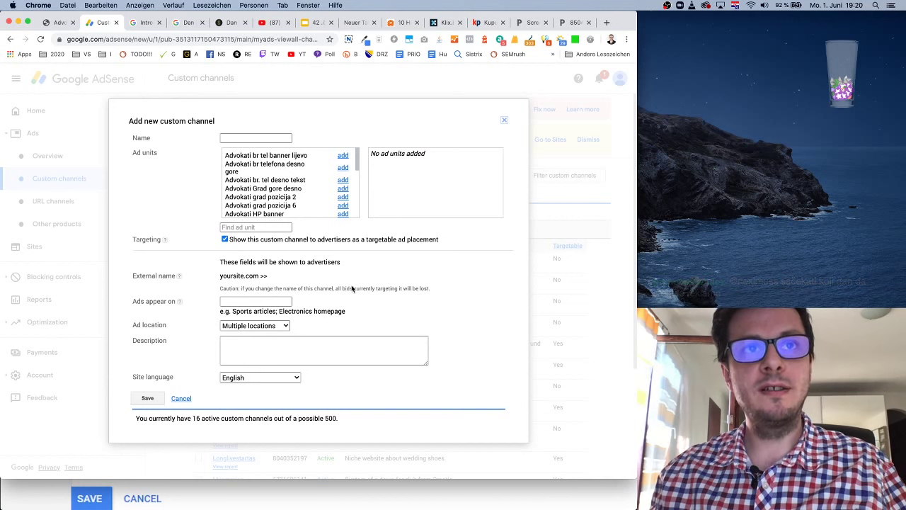
{"action": "left_click", "coordinate": [256, 300]}
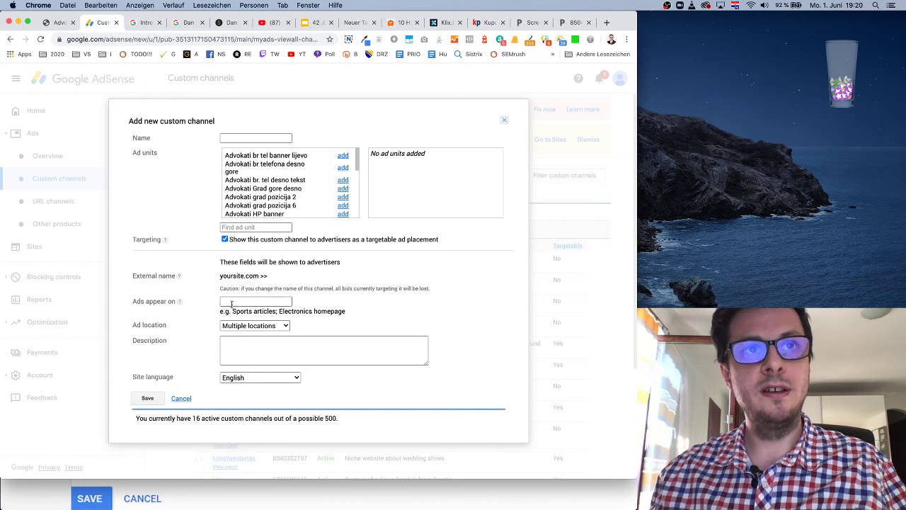
{"action": "left_click", "coordinate": [261, 326]}
{"action": "left_click", "coordinate": [257, 326]}
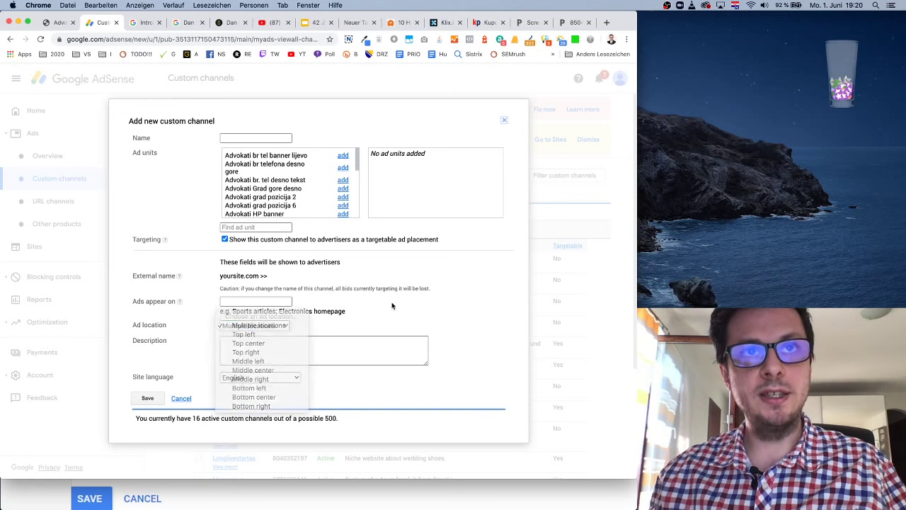
{"action": "left_click", "coordinate": [250, 352]}
- Examine the available site languages and the custom channel limit, and cancel the new custom channel
{"action": "left_click", "coordinate": [284, 377]}
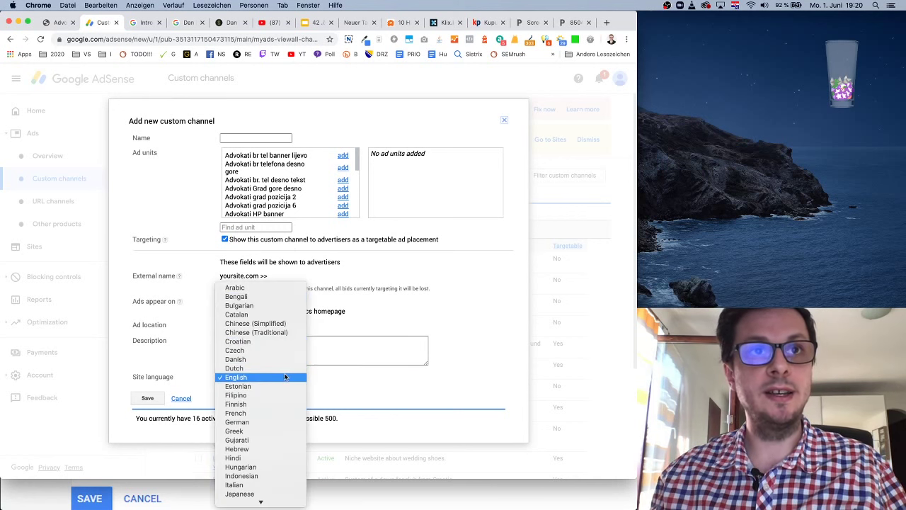
{"action": "scroll", "coordinate": [282, 383], "scroll_direction": "down", "scroll_amount": 3}
{"action": "scroll", "coordinate": [282, 382], "scroll_direction": "down", "scroll_amount": 1}
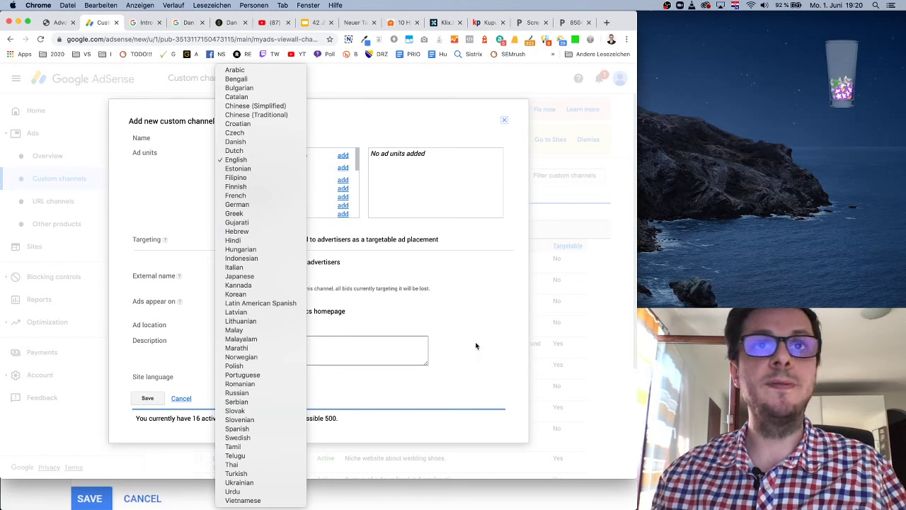
{"action": "left_click", "coordinate": [479, 315]}
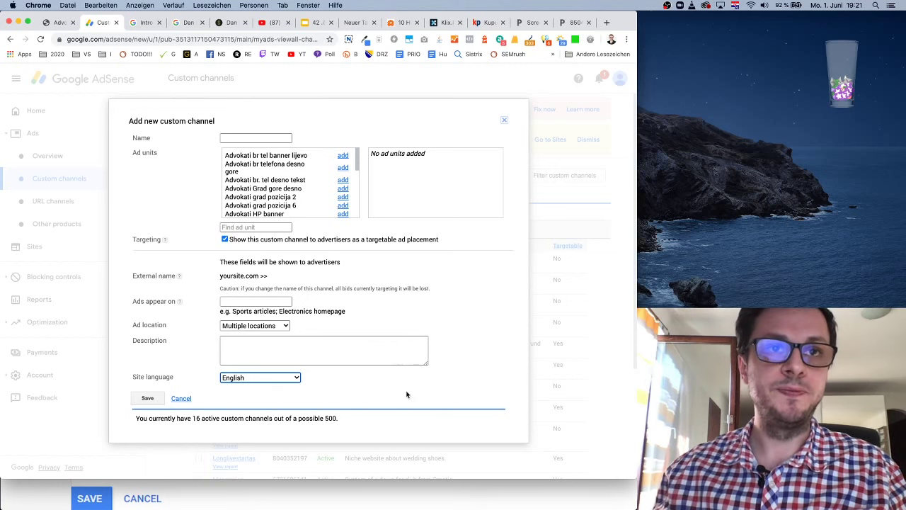
{"action": "left_click_drag", "start_coordinate": [192, 420], "coordinate": [339, 420]}
{"action": "left_click", "coordinate": [364, 422]}
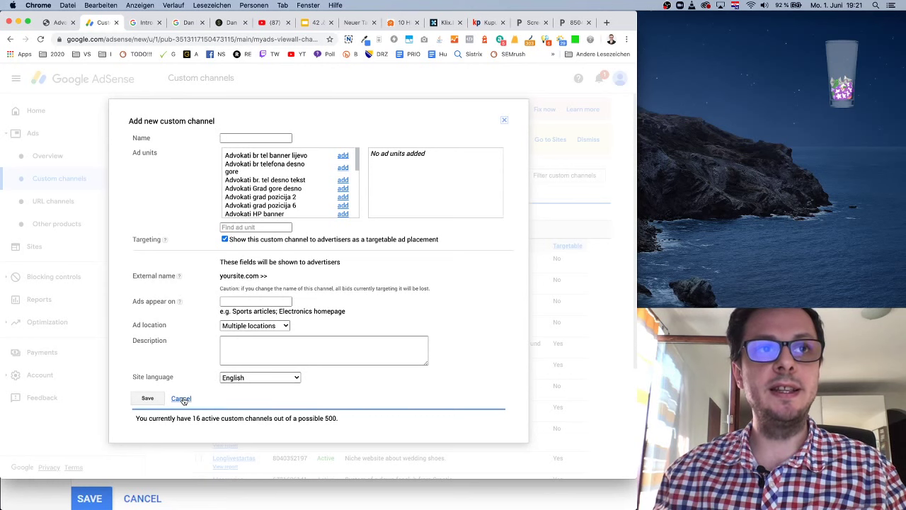
{"action": "left_click", "coordinate": [184, 400]}
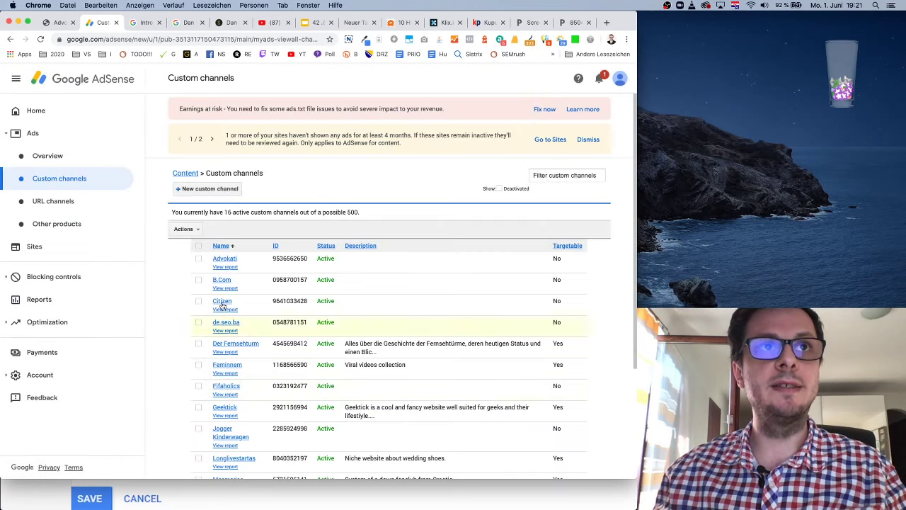
- Inspect the Advokati custom channel's ad units and advertiser targeting fields, and close it without saving
{"action": "left_click", "coordinate": [225, 259]}
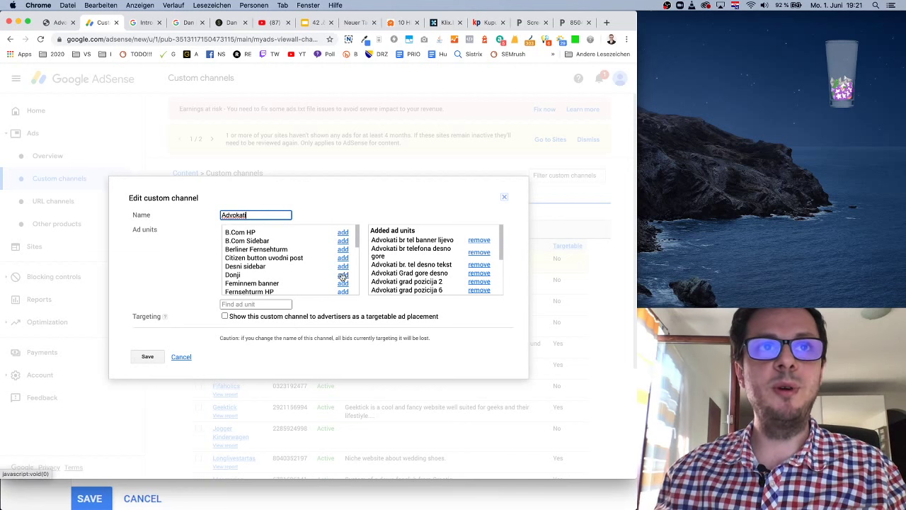
{"action": "left_click", "coordinate": [224, 317]}
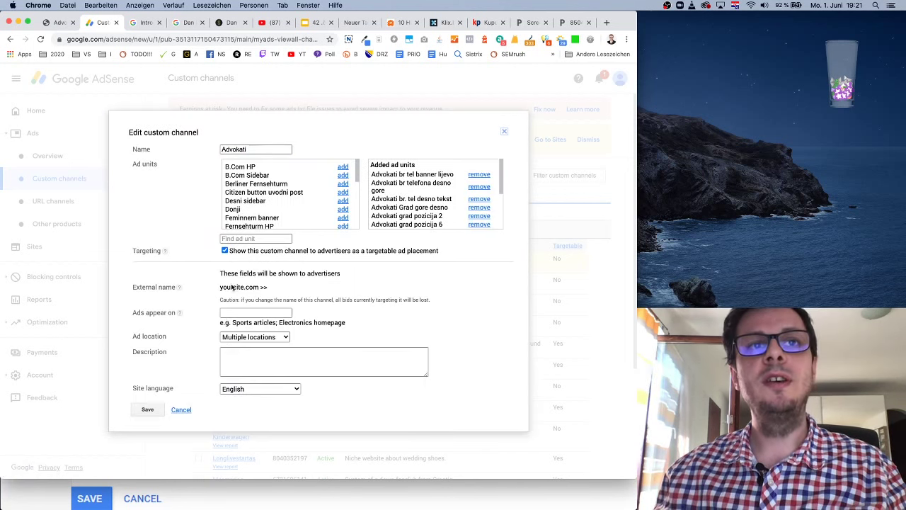
{"action": "left_click", "coordinate": [225, 251]}
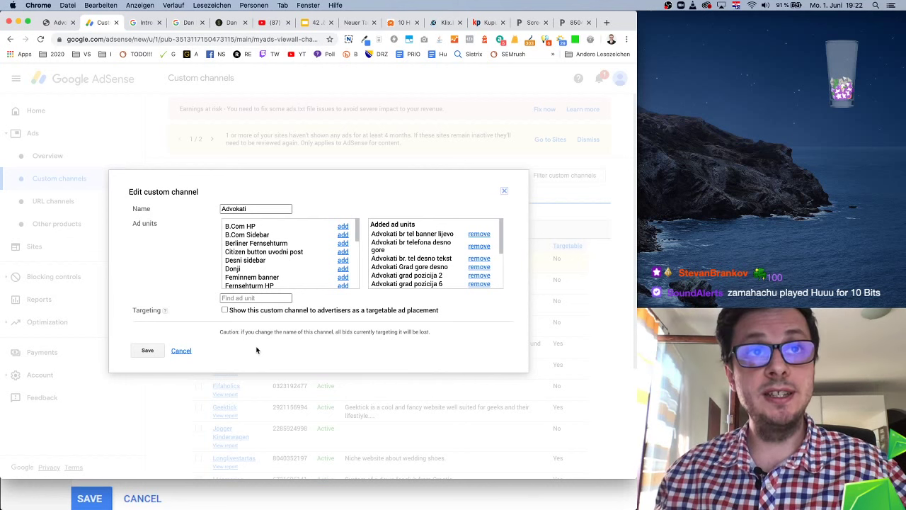
{"action": "left_click", "coordinate": [181, 351]}
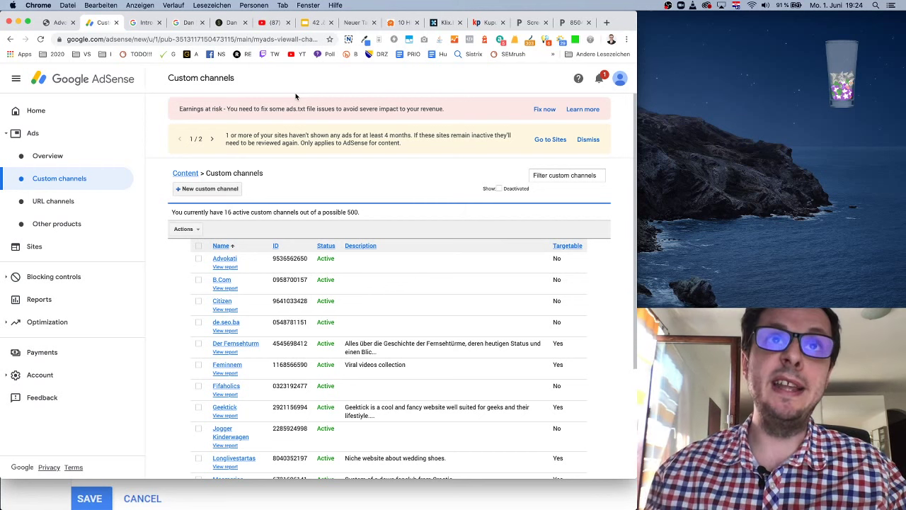
- Search Google for "dan pena" in a new browser tab and open his official website, danpena.co.uk
{"action": "left_click", "coordinate": [607, 23]}
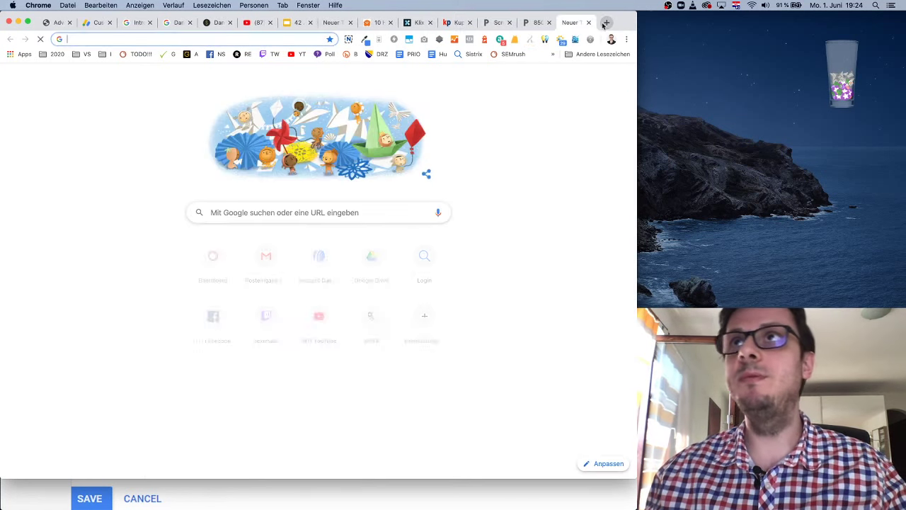
{"action": "type", "text": "danpena"}
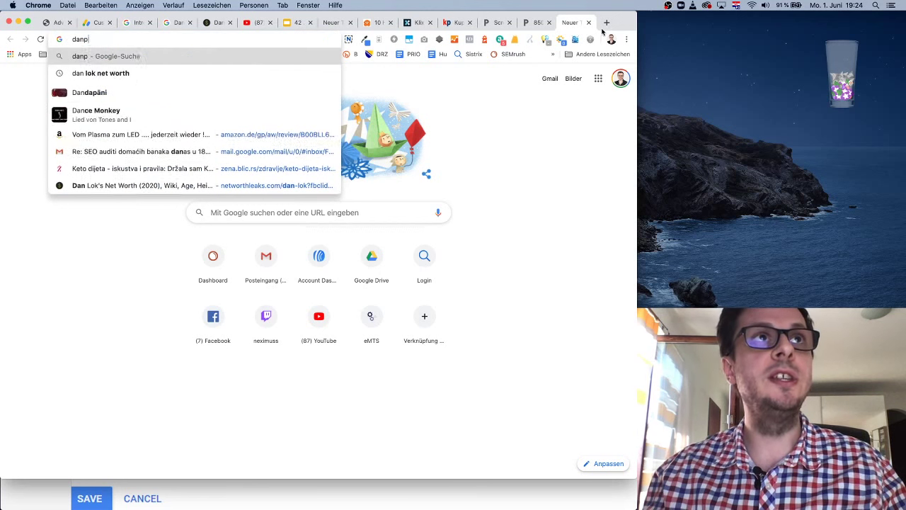
{"action": "key", "text": "BackSpace"}
{"action": "key", "text": "BackSpace"}
{"action": "key", "text": "BackSpace"}
{"action": "key", "text": "BackSpace"}
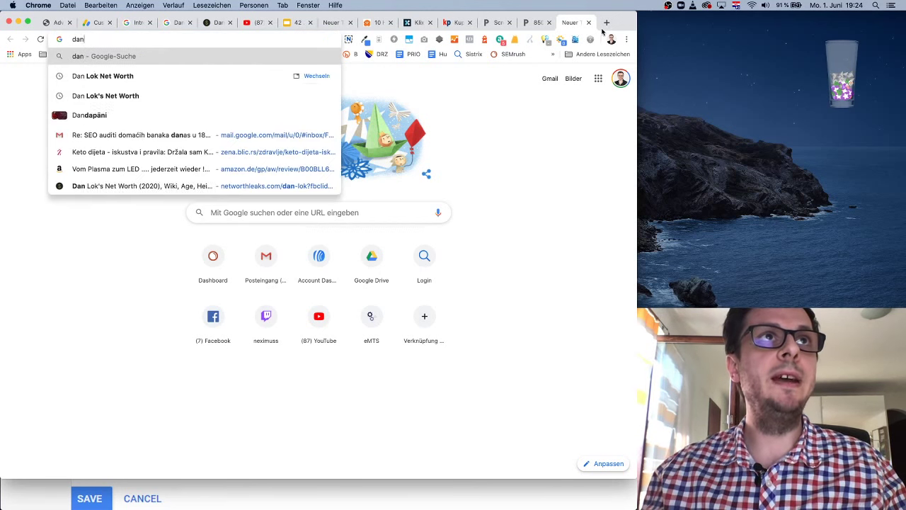
{"action": "type", "text": "pena"}
{"action": "key", "text": "Return"}
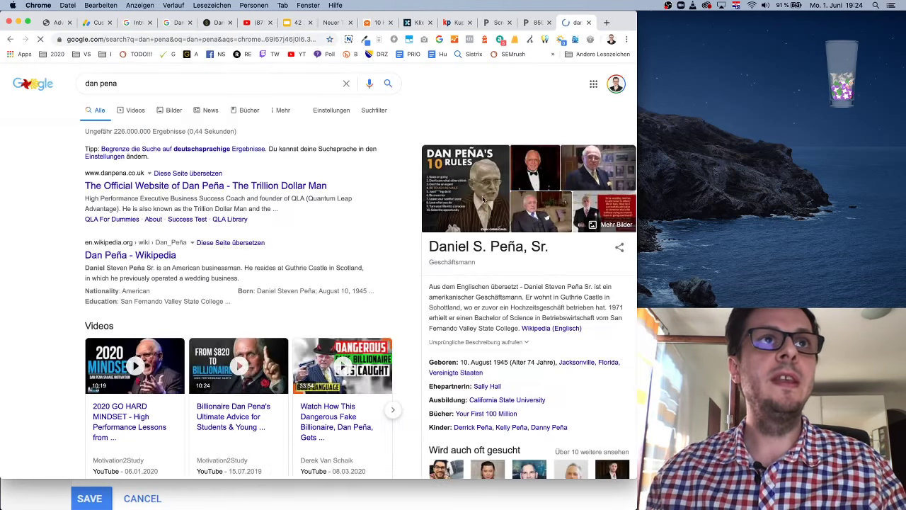
{"action": "left_click", "coordinate": [169, 186]}
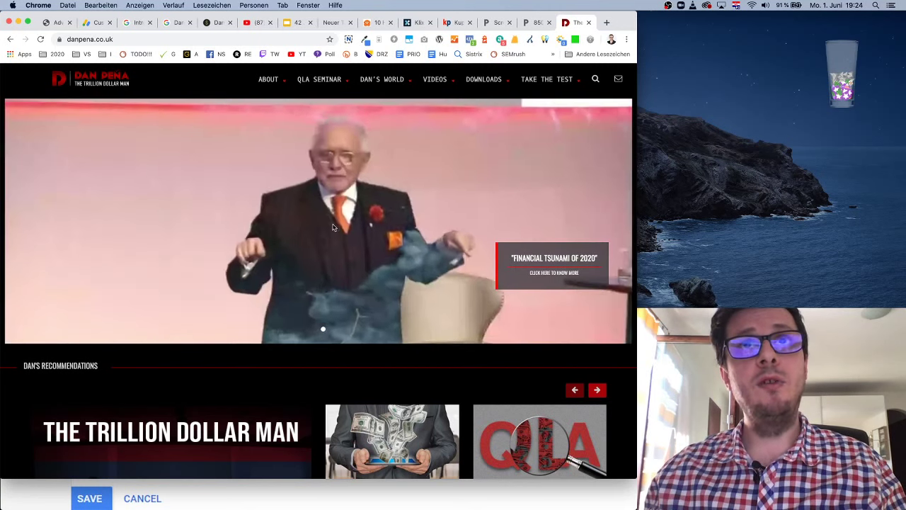
- Look through the danpena.co.uk homepage from the recommendations to the "As seen on" logos, and close the site
{"action": "scroll", "coordinate": [333, 223], "scroll_direction": "down", "scroll_amount": 5}
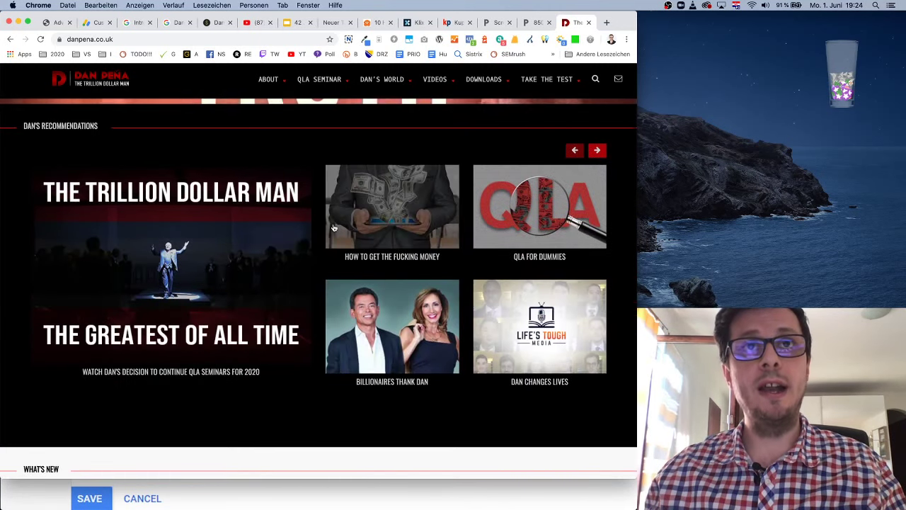
{"action": "scroll", "coordinate": [281, 228], "scroll_direction": "down", "scroll_amount": 3}
{"action": "scroll", "coordinate": [281, 228], "scroll_direction": "down", "scroll_amount": 3}
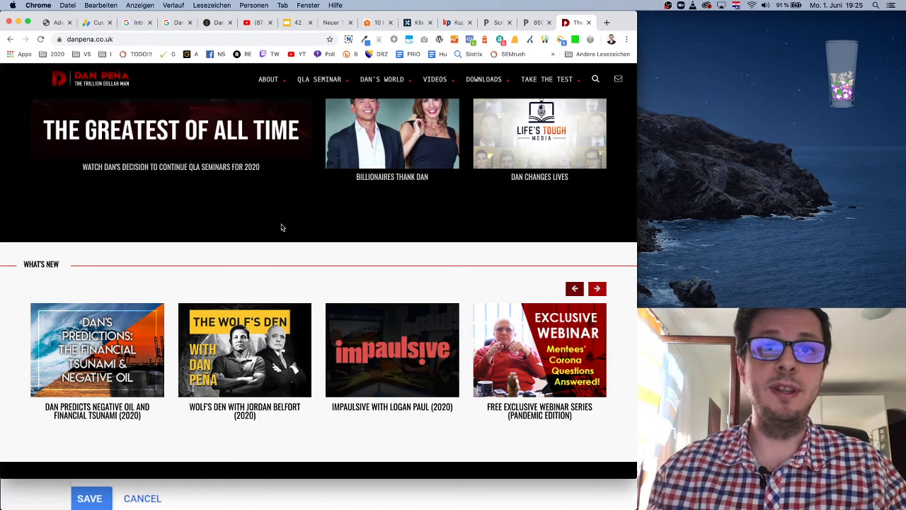
{"action": "scroll", "coordinate": [392, 275], "scroll_direction": "down", "scroll_amount": 10}
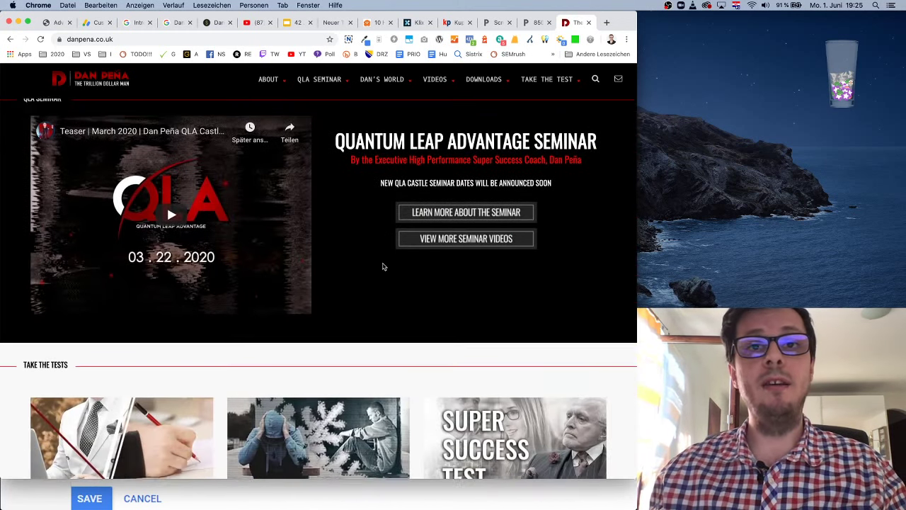
{"action": "scroll", "coordinate": [382, 267], "scroll_direction": "down", "scroll_amount": 10}
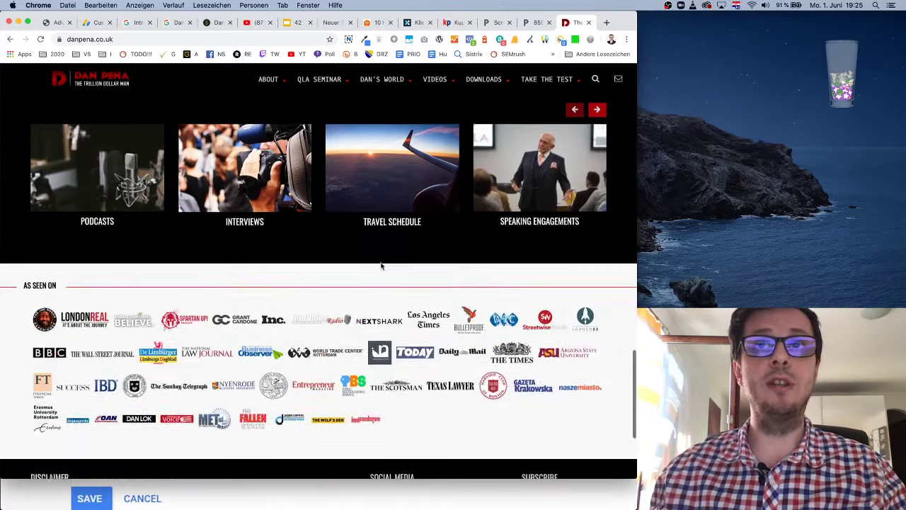
{"action": "scroll", "coordinate": [381, 266], "scroll_direction": "down", "scroll_amount": 1}
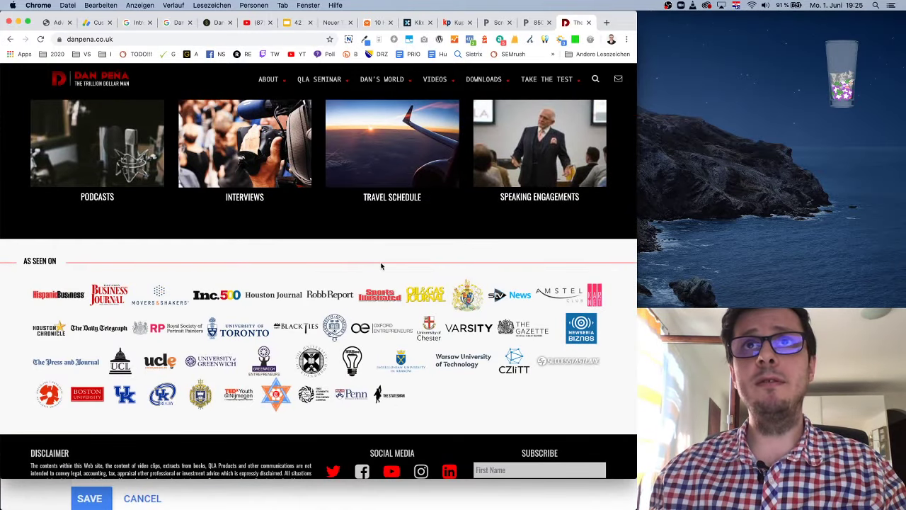
{"action": "scroll", "coordinate": [381, 266], "scroll_direction": "up", "scroll_amount": 15}
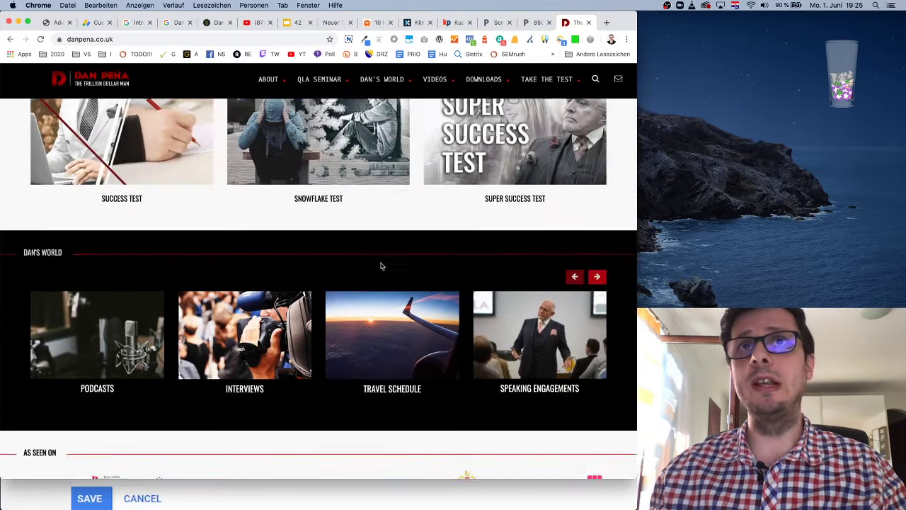
{"action": "scroll", "coordinate": [380, 266], "scroll_direction": "up", "scroll_amount": 8}
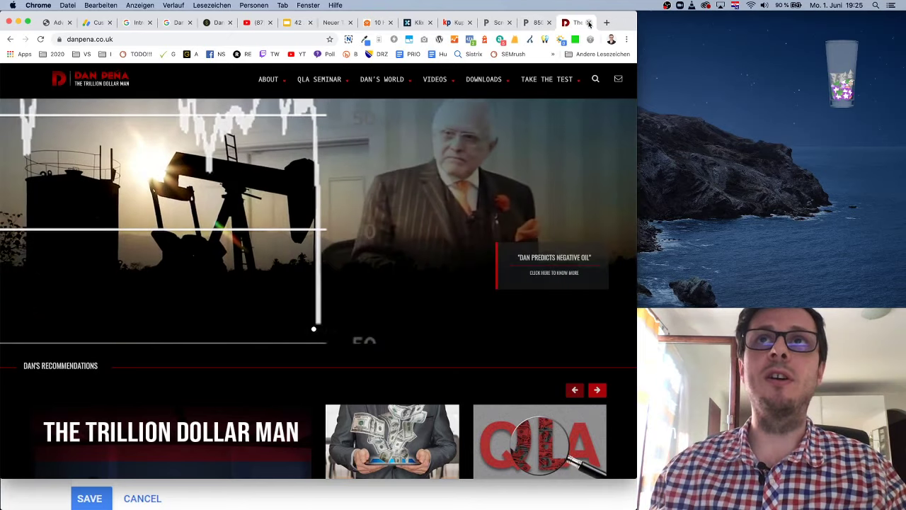
{"action": "left_click", "coordinate": [588, 22]}
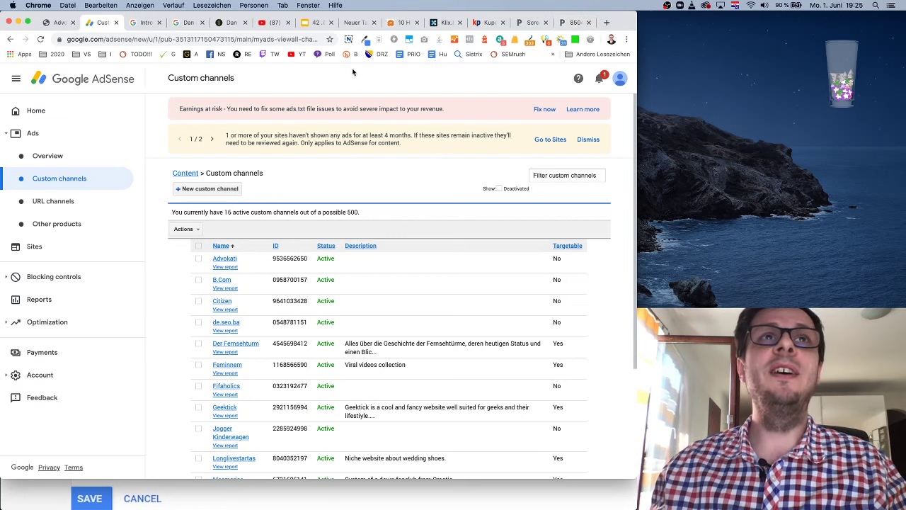
- Open danlok.com in a new browser tab and decline its notification request
{"action": "left_click", "coordinate": [607, 23]}
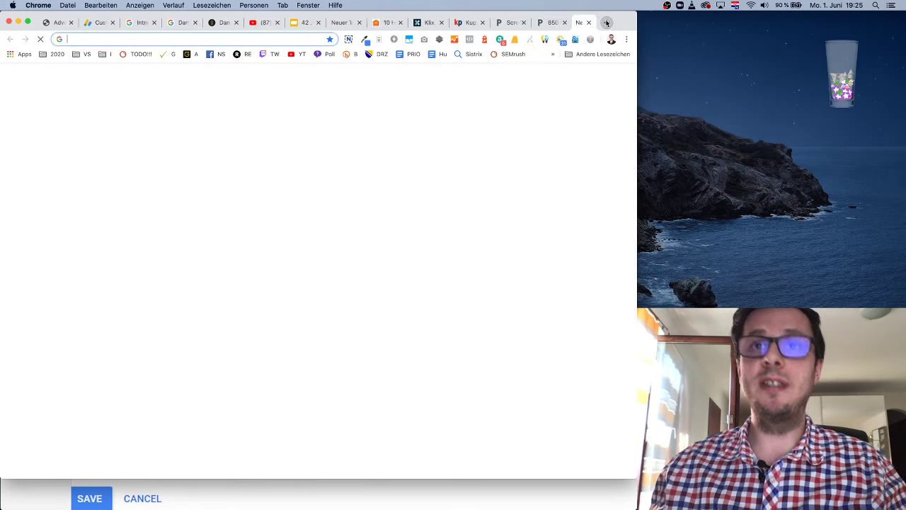
{"action": "type", "text": "danlok.com"}
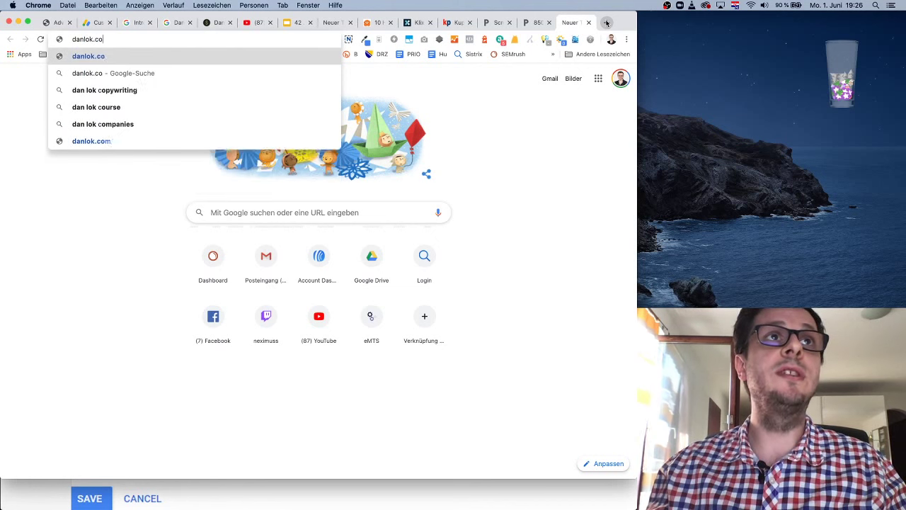
{"action": "key", "text": "Return"}
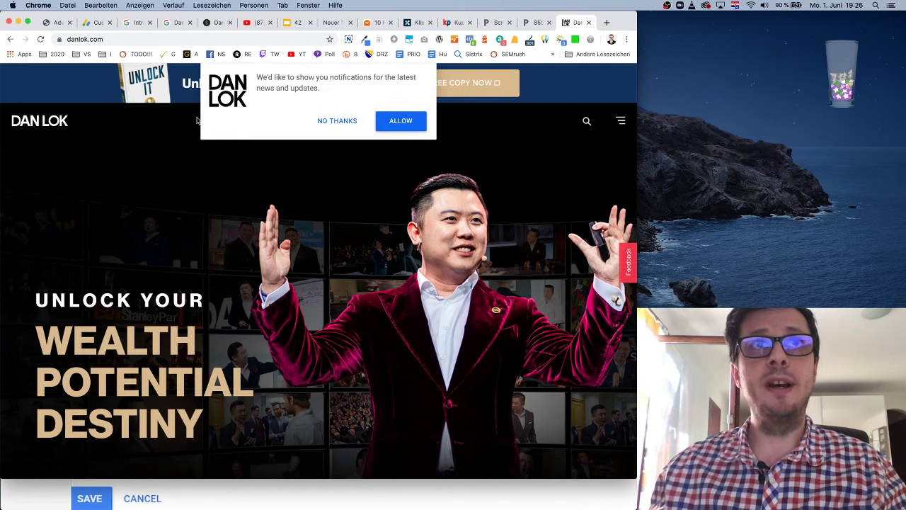
{"action": "left_click", "coordinate": [327, 121]}
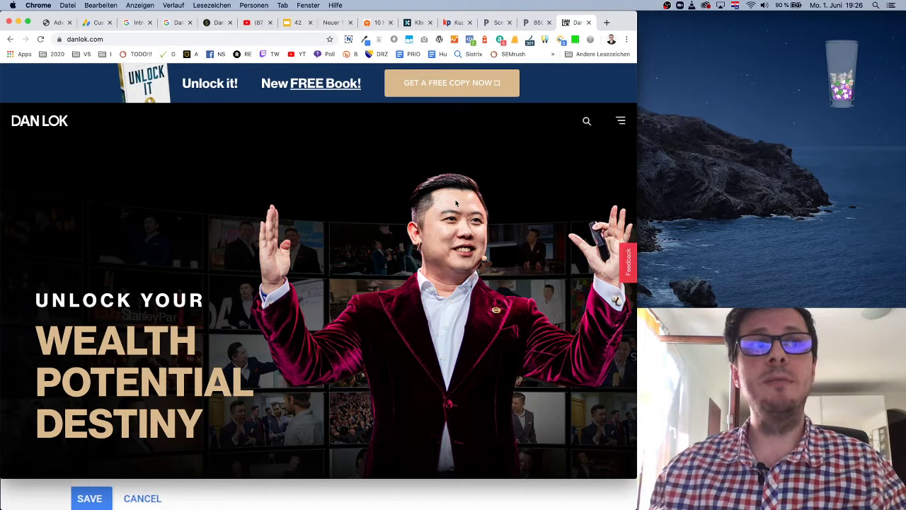
- Look through the danlok.com homepage's book offer, coaching topics and testimonials, and close the site
{"action": "scroll", "coordinate": [455, 203], "scroll_direction": "down", "scroll_amount": 5}
{"action": "scroll", "coordinate": [455, 203], "scroll_direction": "up", "scroll_amount": 5}
{"action": "scroll", "coordinate": [456, 203], "scroll_direction": "down", "scroll_amount": 10}
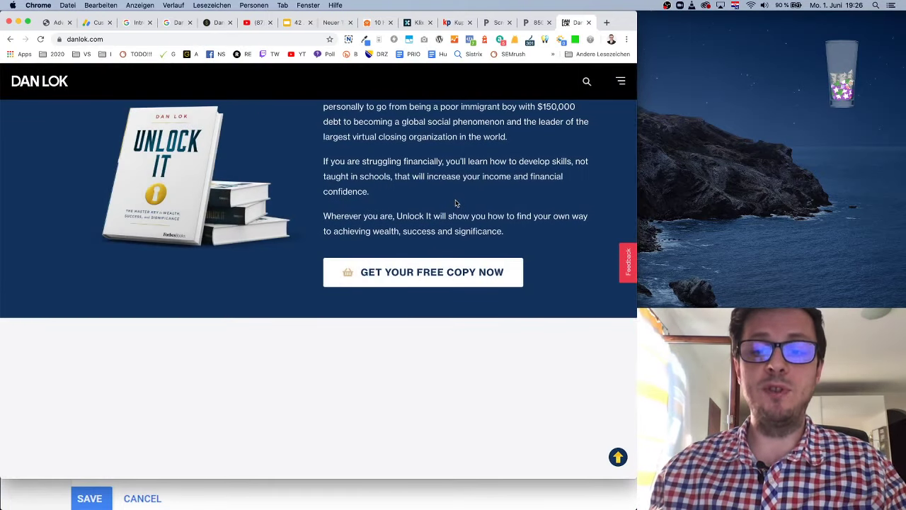
{"action": "scroll", "coordinate": [456, 203], "scroll_direction": "down", "scroll_amount": 3}
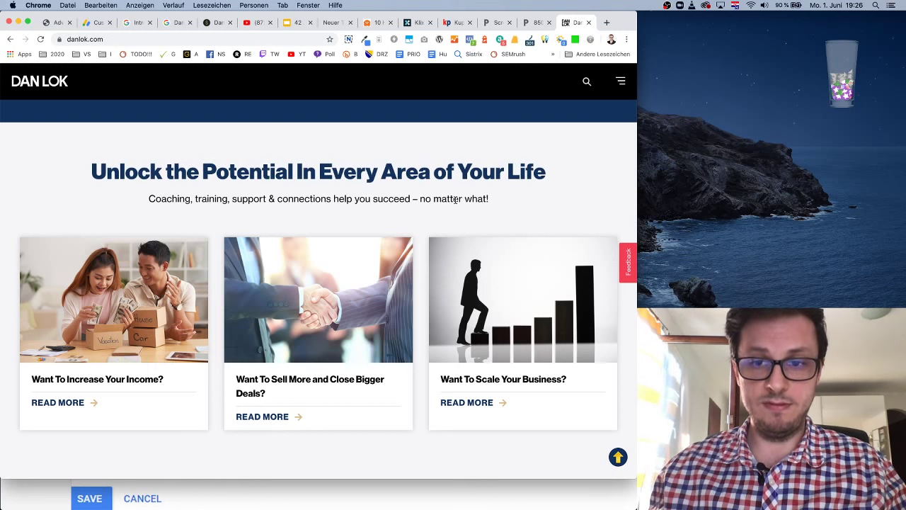
{"action": "scroll", "coordinate": [456, 200], "scroll_direction": "down", "scroll_amount": 5}
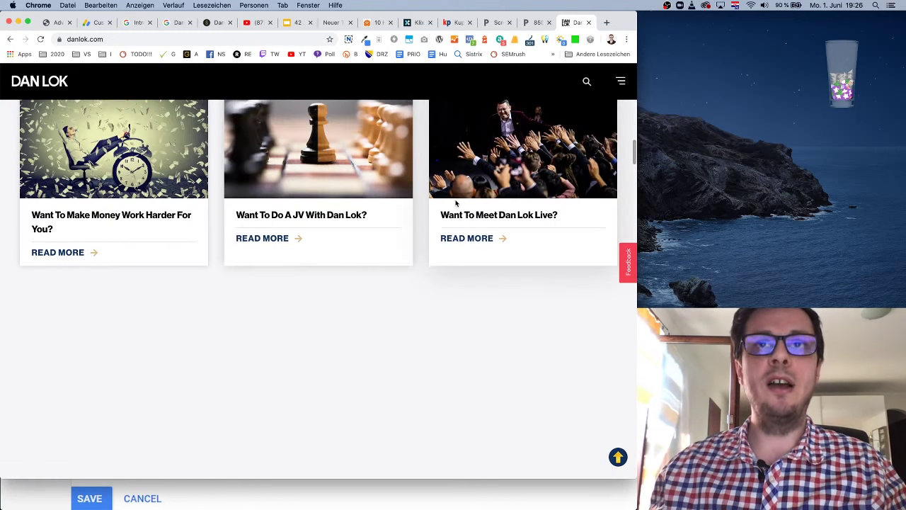
{"action": "scroll", "coordinate": [456, 203], "scroll_direction": "down", "scroll_amount": 10}
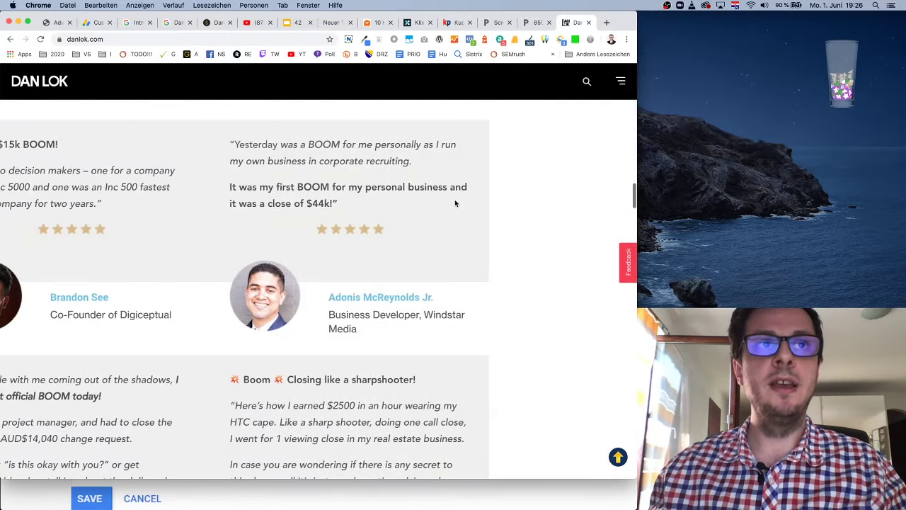
{"action": "scroll", "coordinate": [455, 204], "scroll_direction": "down", "scroll_amount": 5}
{"action": "scroll", "coordinate": [455, 203], "scroll_direction": "down", "scroll_amount": 5}
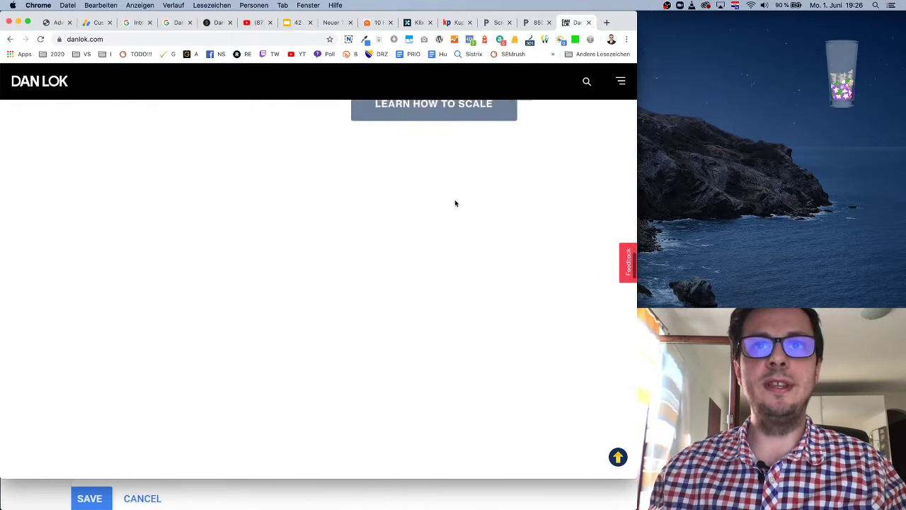
{"action": "scroll", "coordinate": [455, 203], "scroll_direction": "up", "scroll_amount": 20}
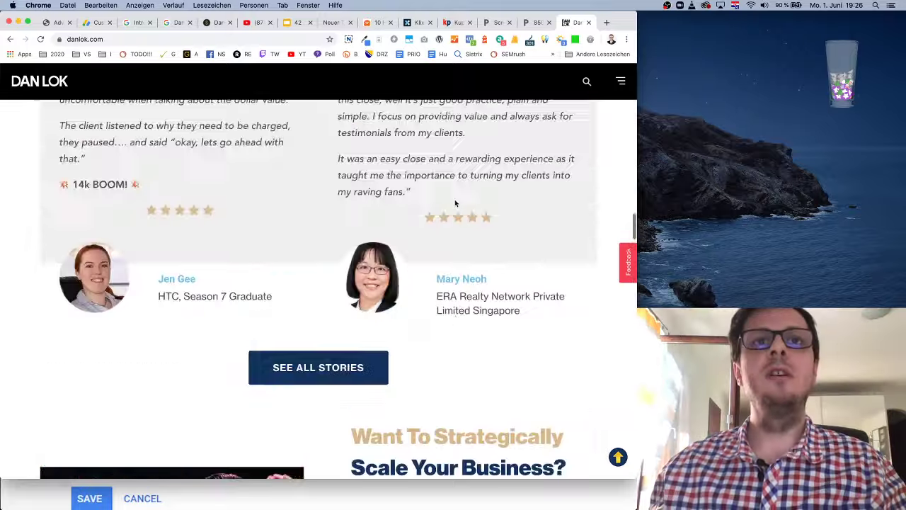
{"action": "scroll", "coordinate": [455, 203], "scroll_direction": "up", "scroll_amount": 5}
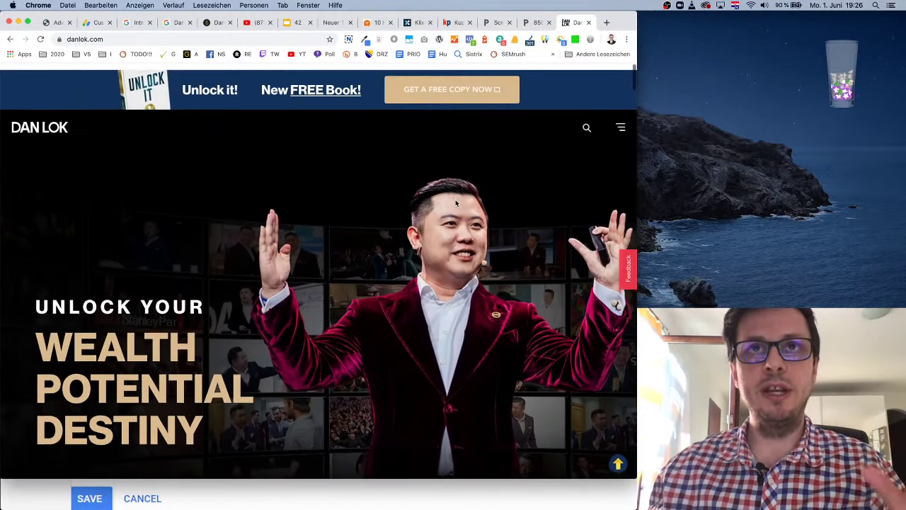
{"action": "left_click", "coordinate": [587, 23]}
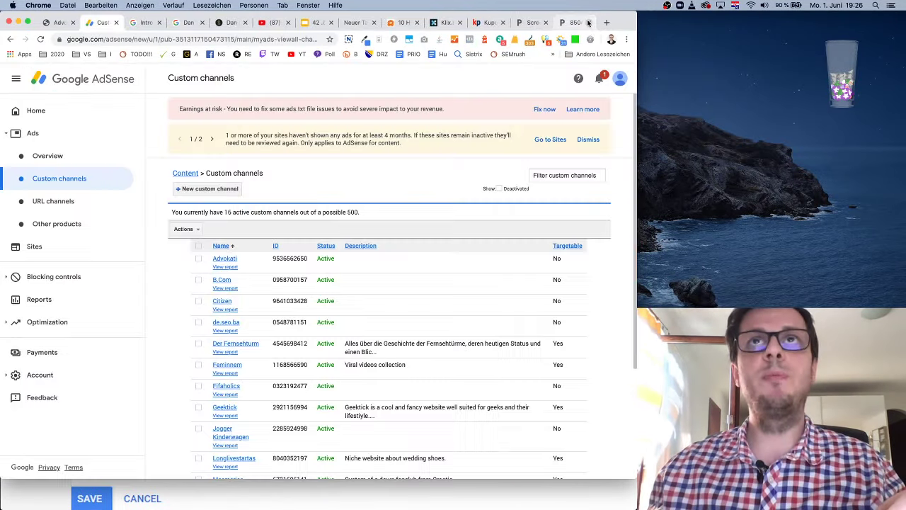
- Return to the open Google results for "Dan Lok Net Worth" and highlight the search query
{"action": "left_click", "coordinate": [275, 25]}
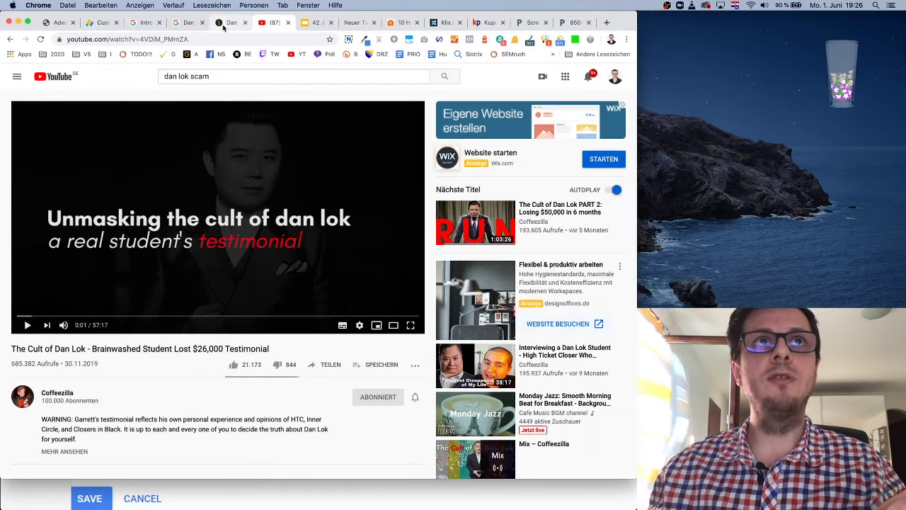
{"action": "left_click", "coordinate": [231, 23]}
{"action": "left_click", "coordinate": [188, 23]}
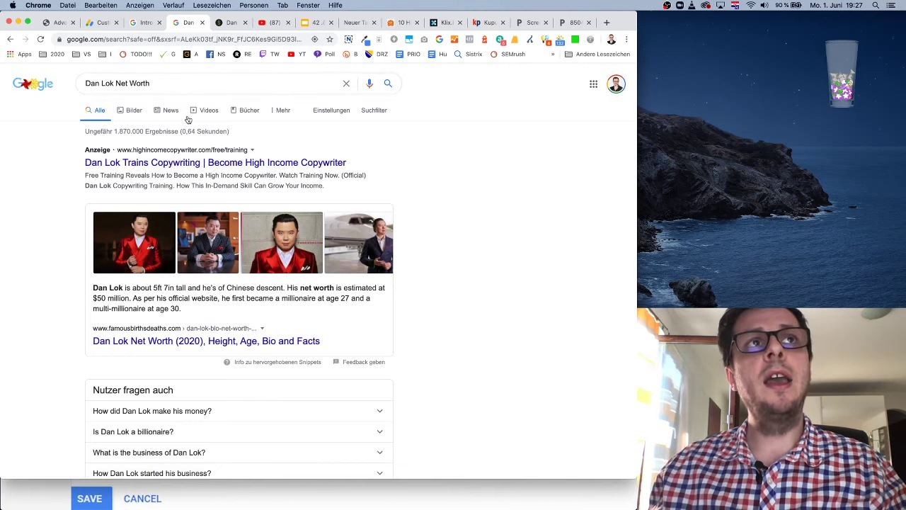
{"action": "scroll", "coordinate": [189, 120], "scroll_direction": "down", "scroll_amount": 1}
{"action": "scroll", "coordinate": [252, 141], "scroll_direction": "up", "scroll_amount": 1}
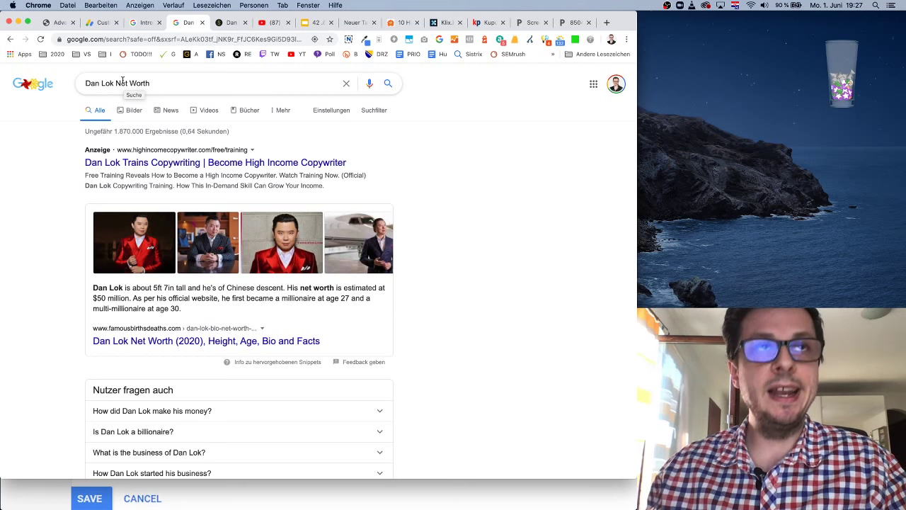
{"action": "left_click", "coordinate": [89, 84]}
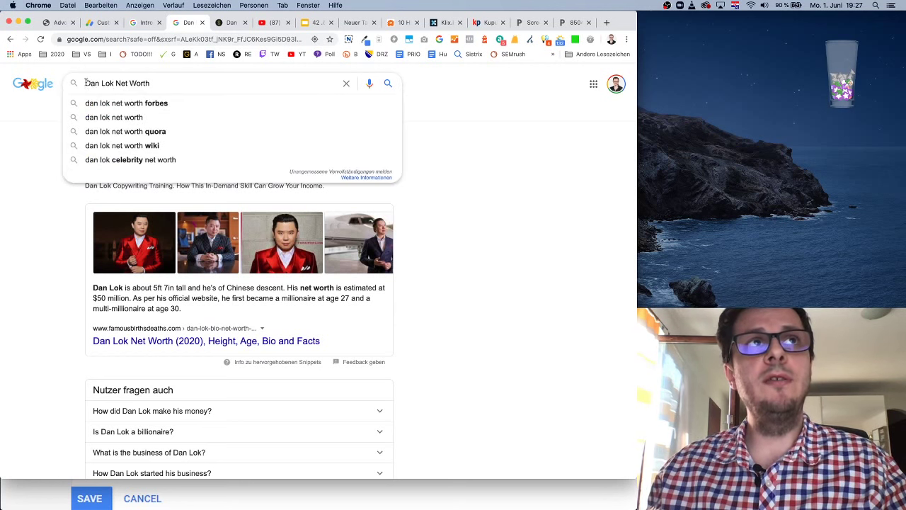
{"action": "left_click_drag", "start_coordinate": [86, 84], "coordinate": [151, 83]}
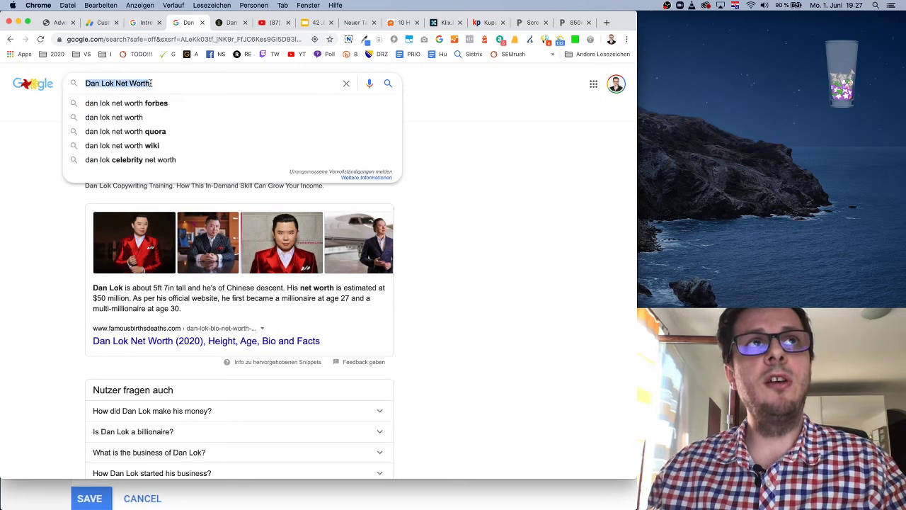
{"action": "left_click", "coordinate": [455, 146]}
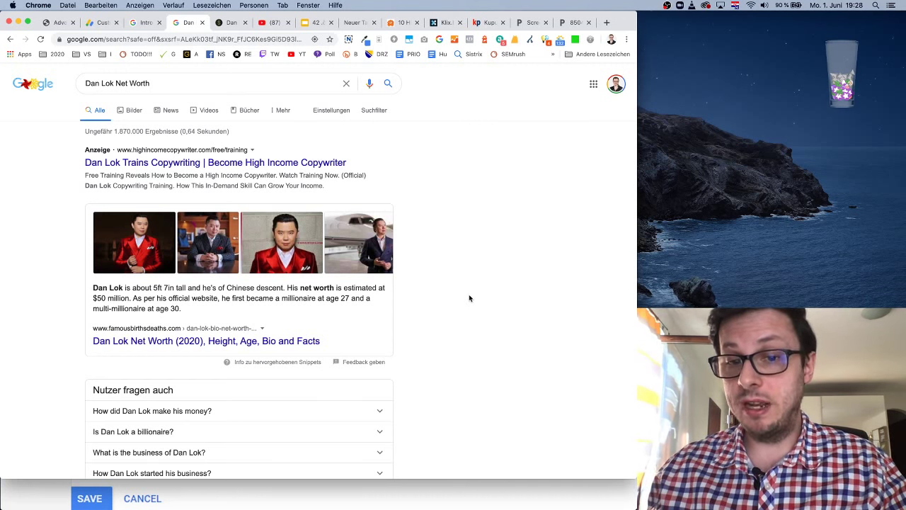
- Examine the sponsored copywriting training result, the featured snippet and the related questions for the Dan Lok Net Worth search
{"action": "scroll", "coordinate": [463, 284], "scroll_direction": "down", "scroll_amount": 3}
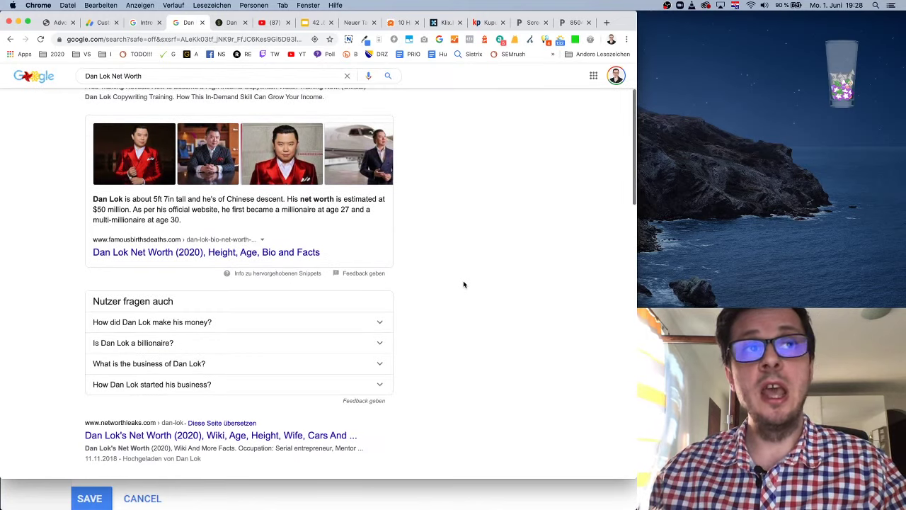
{"action": "scroll", "coordinate": [464, 285], "scroll_direction": "up", "scroll_amount": 2}
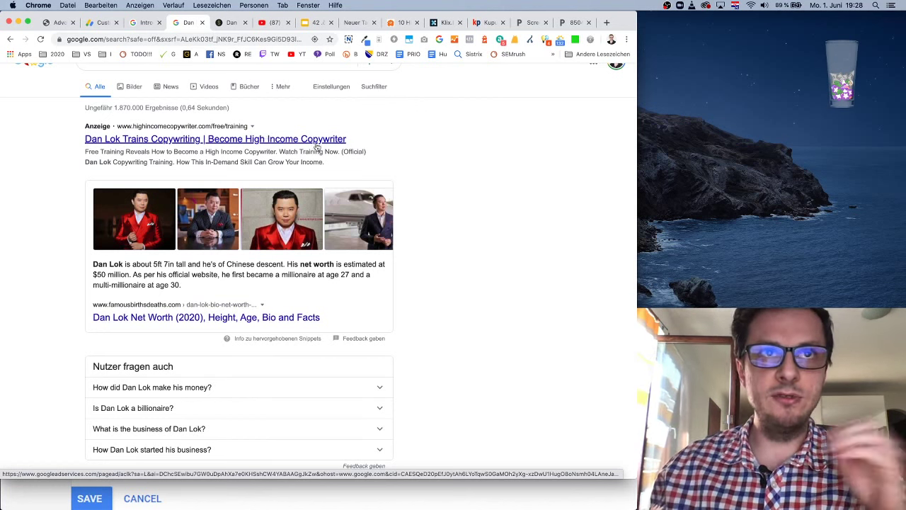
{"action": "scroll", "coordinate": [498, 277], "scroll_direction": "down", "scroll_amount": 2}
{"action": "scroll", "coordinate": [498, 277], "scroll_direction": "up", "scroll_amount": 3}
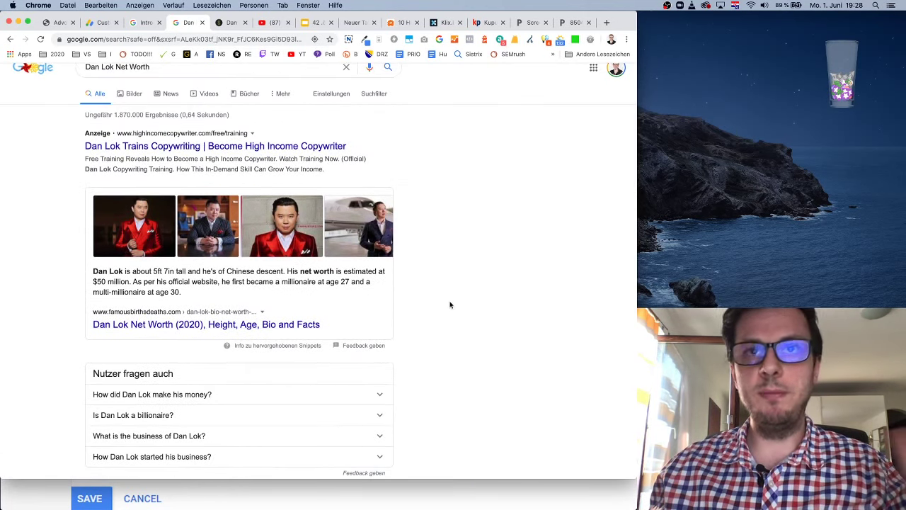
{"action": "scroll", "coordinate": [450, 304], "scroll_direction": "down", "scroll_amount": 3}
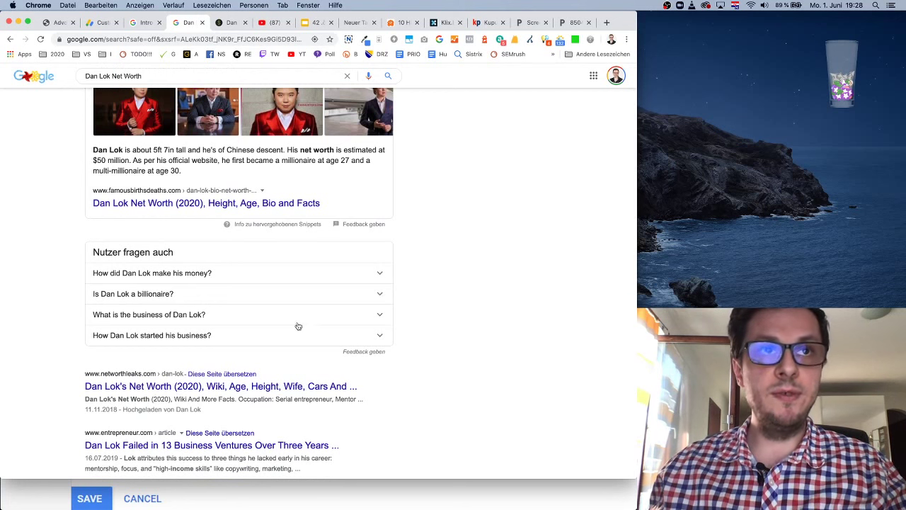
- View and collapse the answer to "How did Dan Lok make his money?", and switch to the open Net Worth Leaks article
{"action": "left_click", "coordinate": [235, 273]}
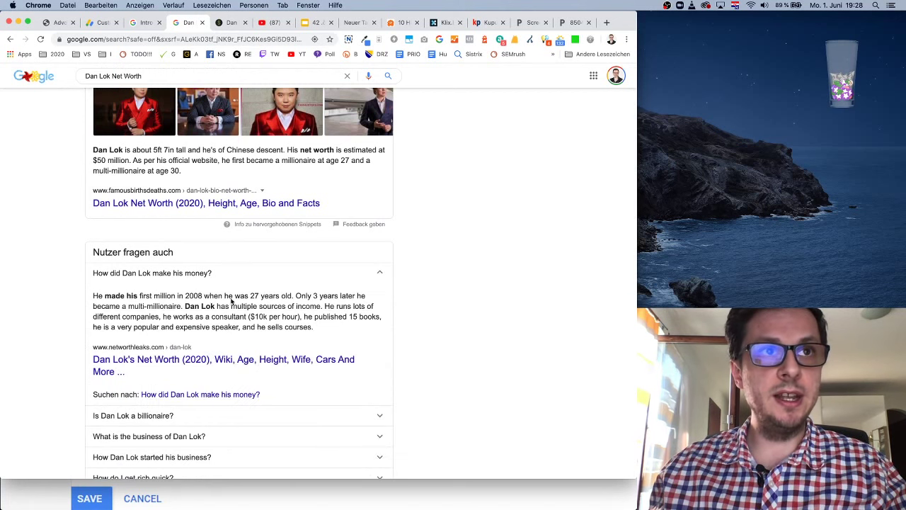
{"action": "left_click", "coordinate": [222, 273]}
{"action": "scroll", "coordinate": [263, 278], "scroll_direction": "down", "scroll_amount": 2}
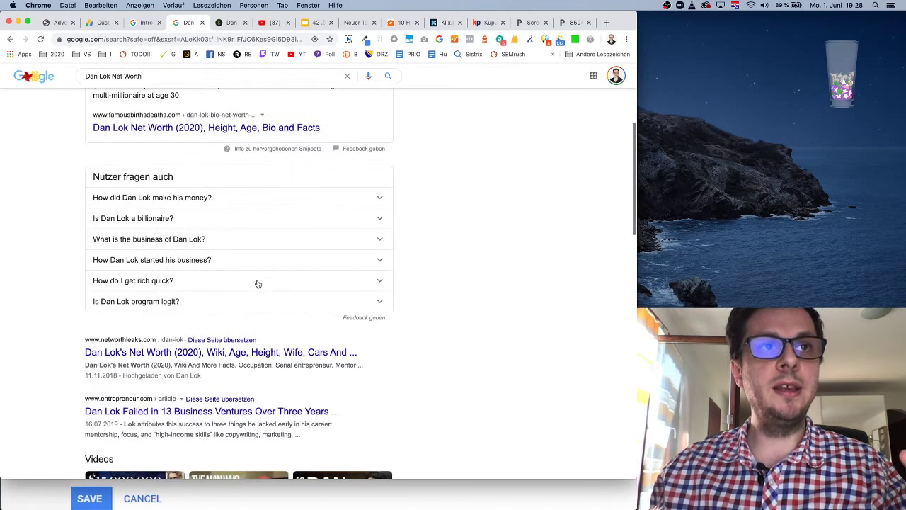
{"action": "left_click", "coordinate": [229, 201]}
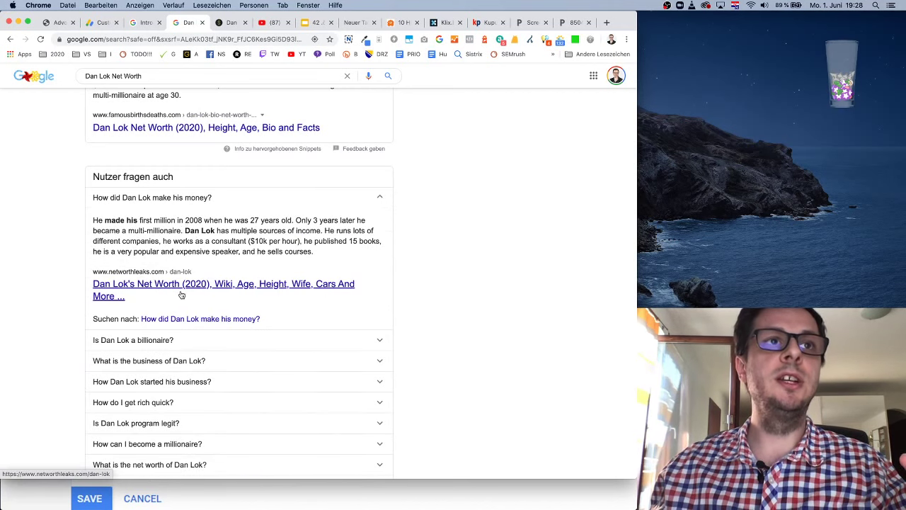
{"action": "left_click", "coordinate": [188, 202]}
{"action": "scroll", "coordinate": [440, 289], "scroll_direction": "down", "scroll_amount": 3}
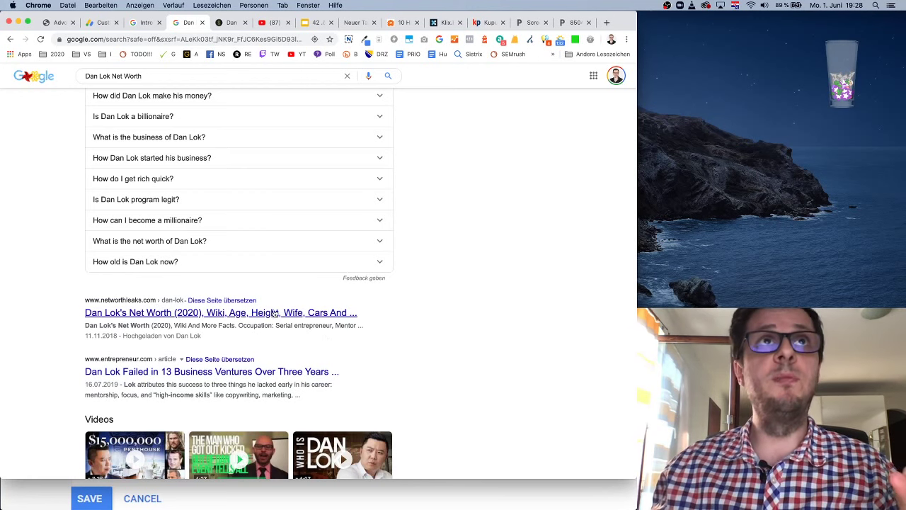
{"action": "left_click", "coordinate": [228, 23]}
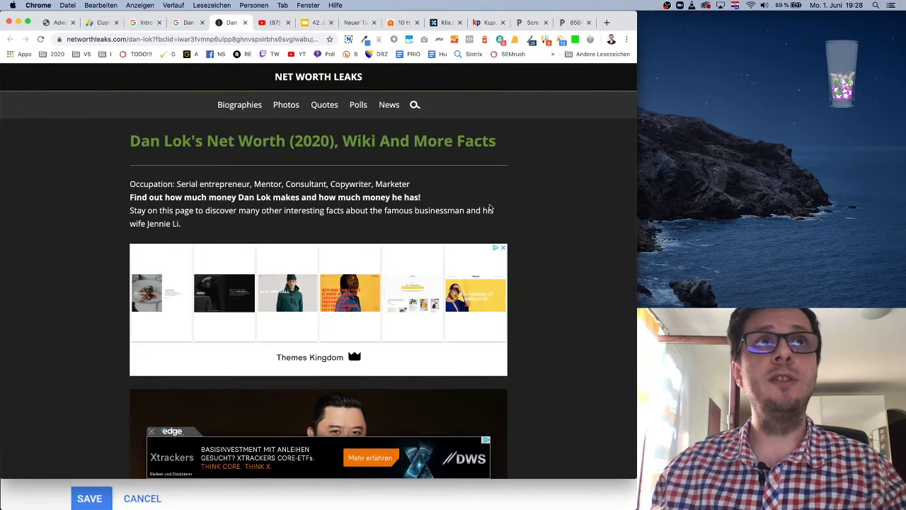